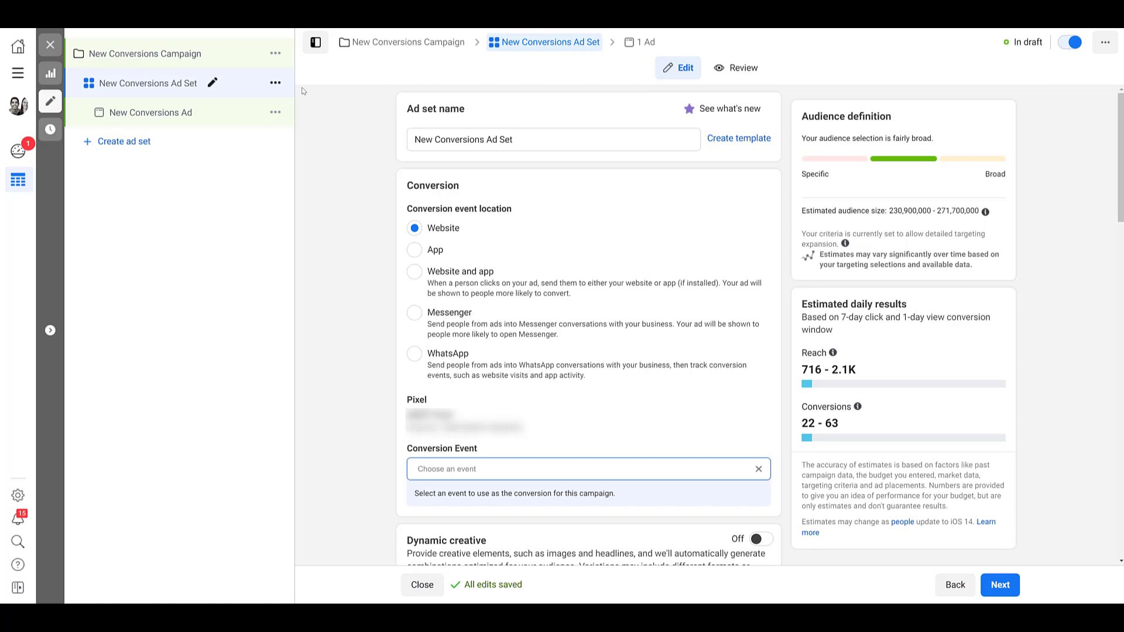
# - Replace the ad set name with 'Los Angeles Zip Codes'
pyautogui.tripleClick(481, 139)
pyautogui.write('Los Angeles Zip Codes')
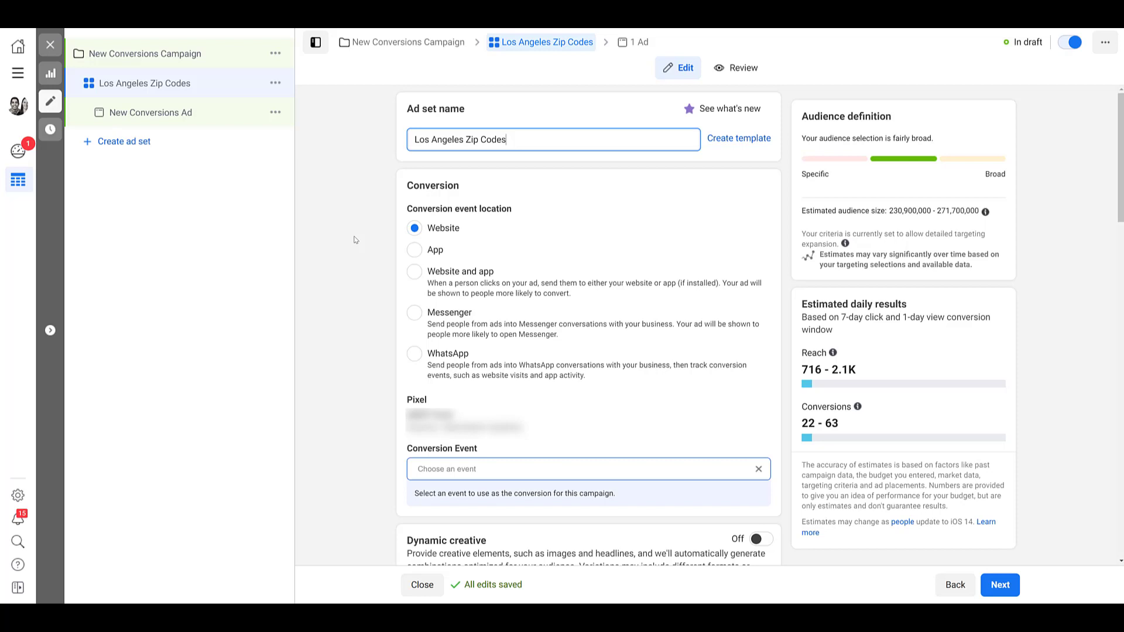
# - Start editing the Audience Locations, which currently target United States
pyautogui.scroll(-7, 354, 240)
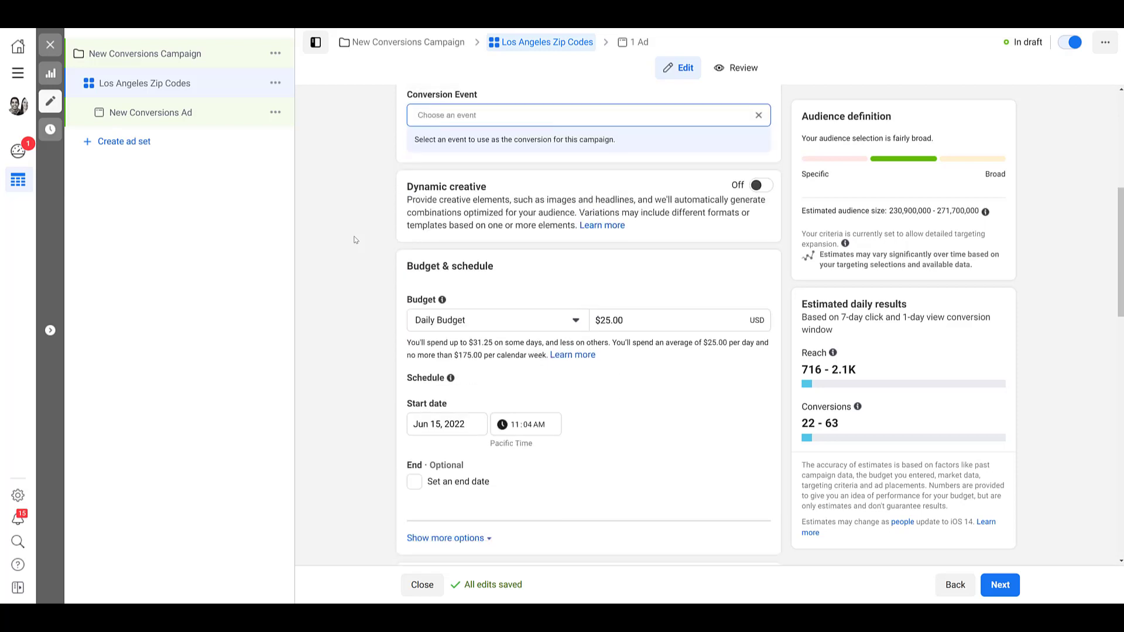
pyautogui.scroll(-8, 354, 240)
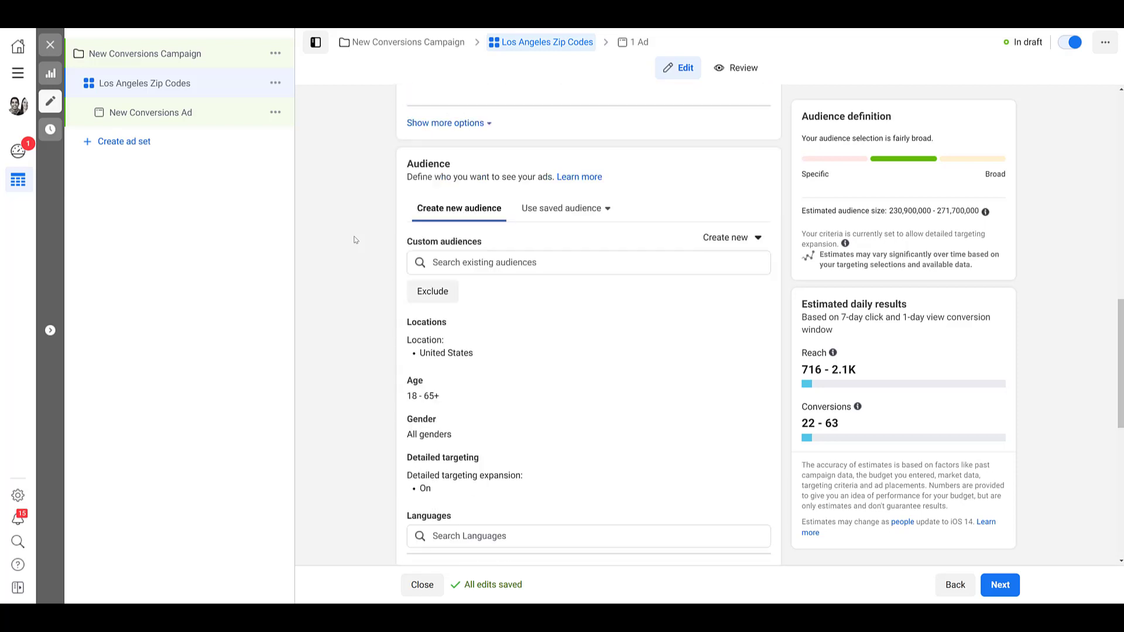
pyautogui.scroll(1, 354, 240)
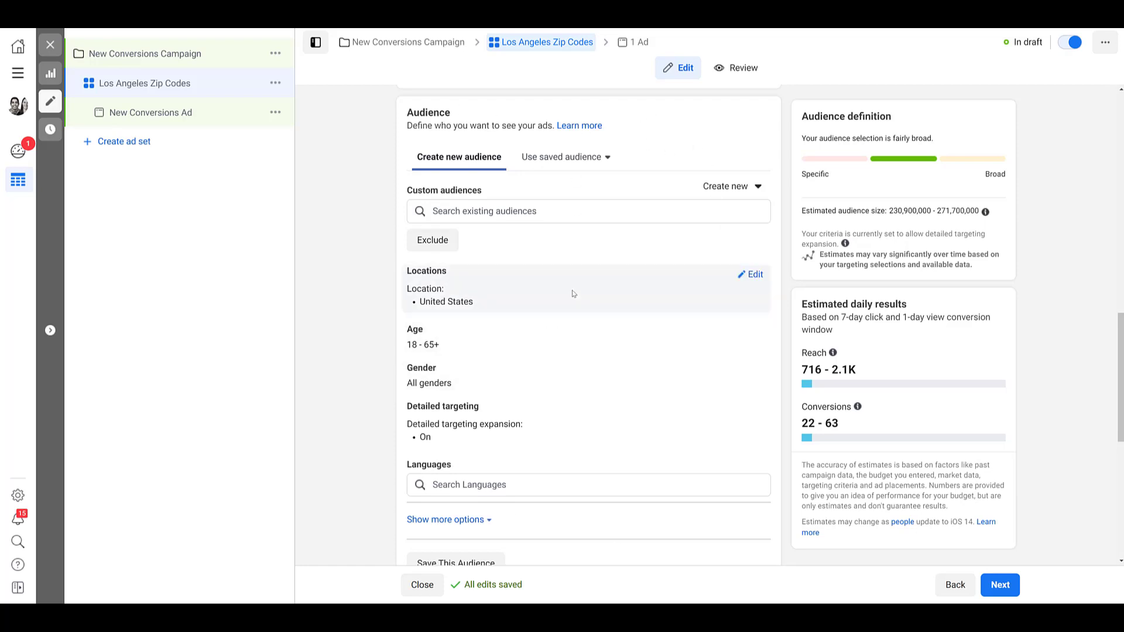
pyautogui.click(751, 275)
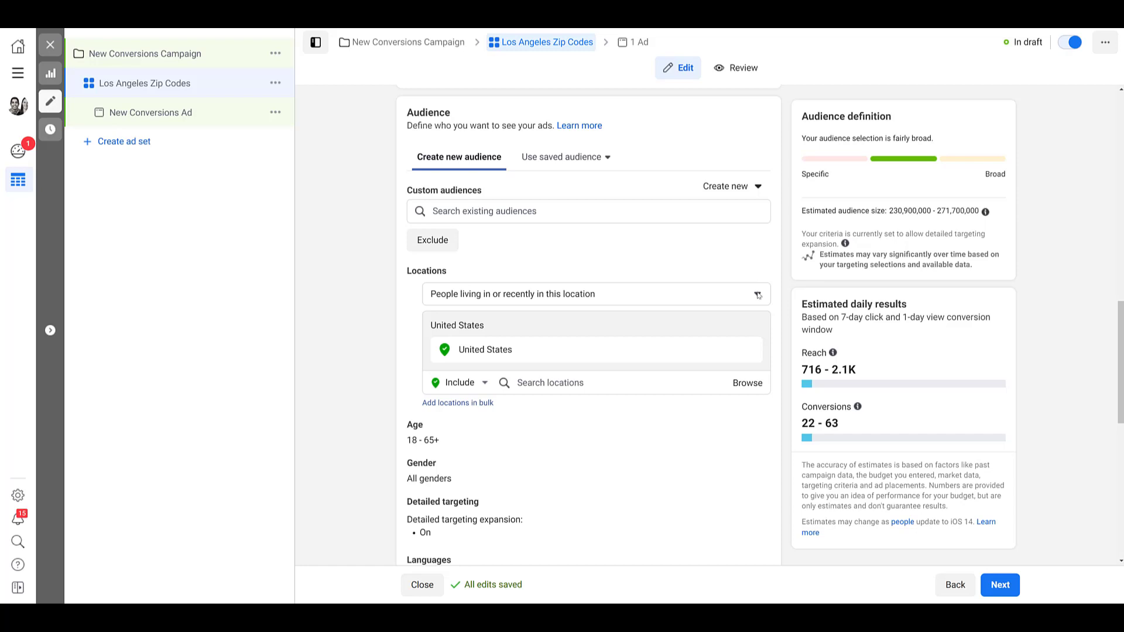
pyautogui.click(758, 296)
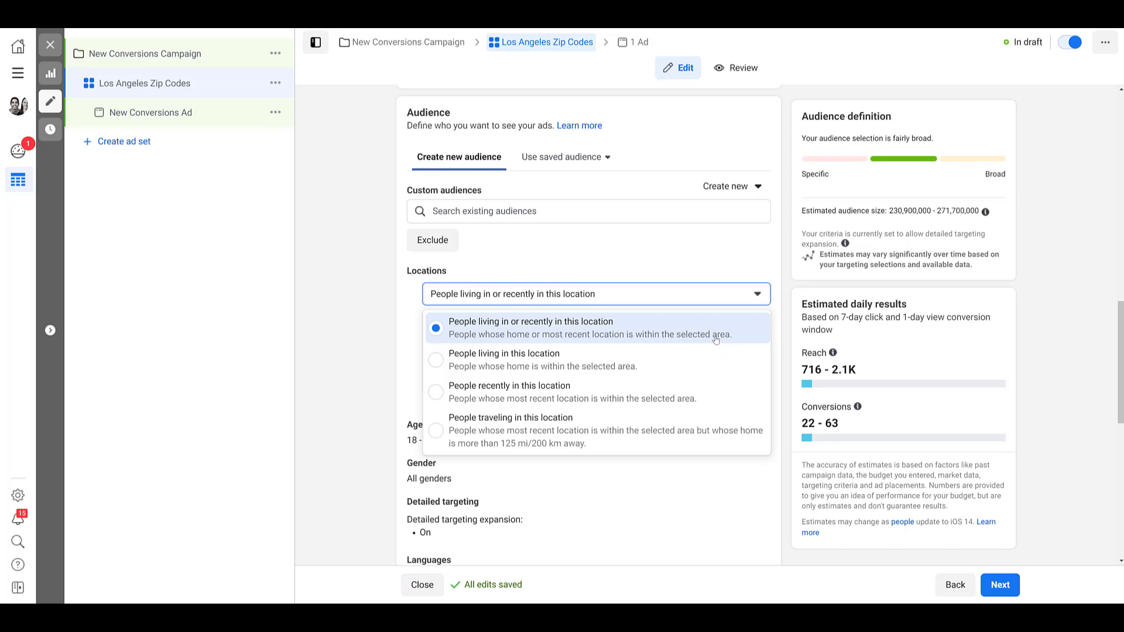
pyautogui.click(725, 275)
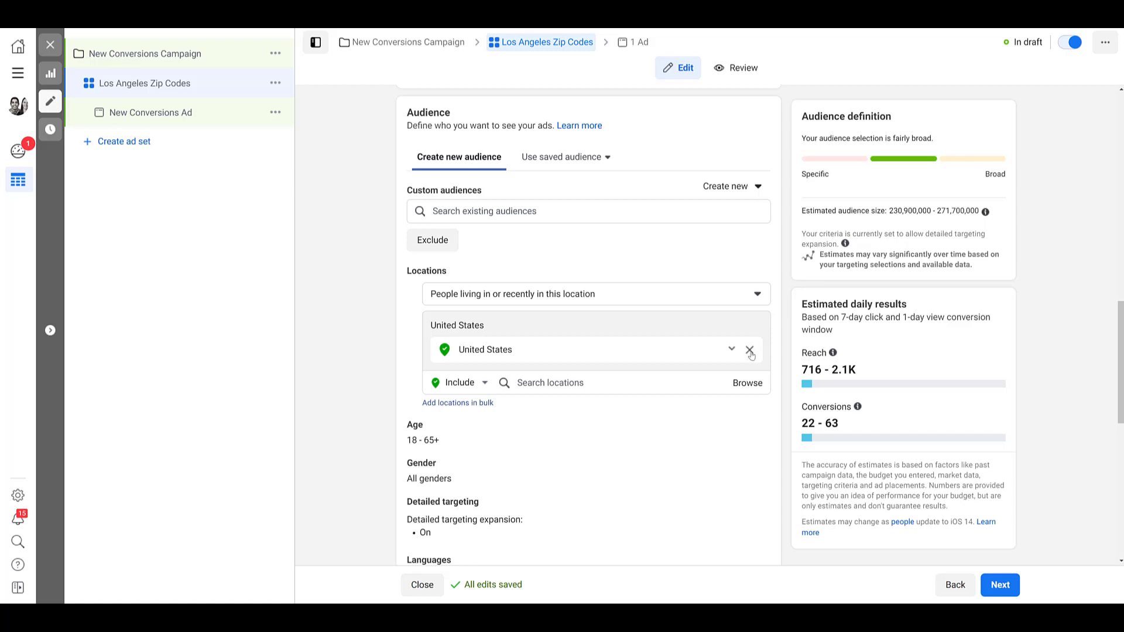
# - Remove United States from the target locations and focus the location search box
pyautogui.click(749, 350)
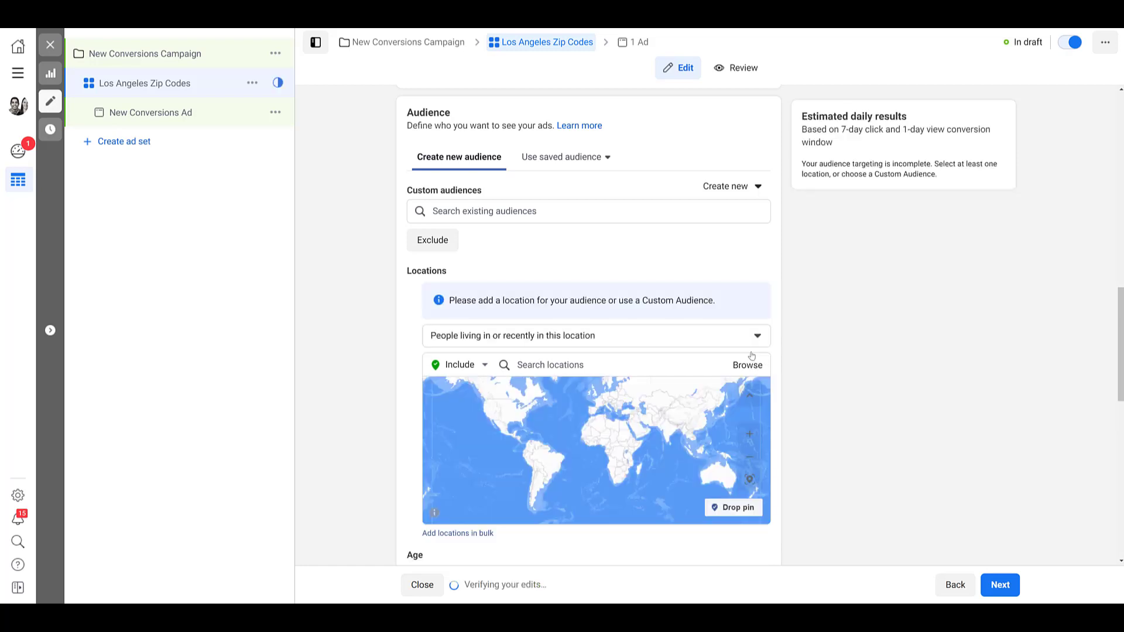
pyautogui.click(536, 365)
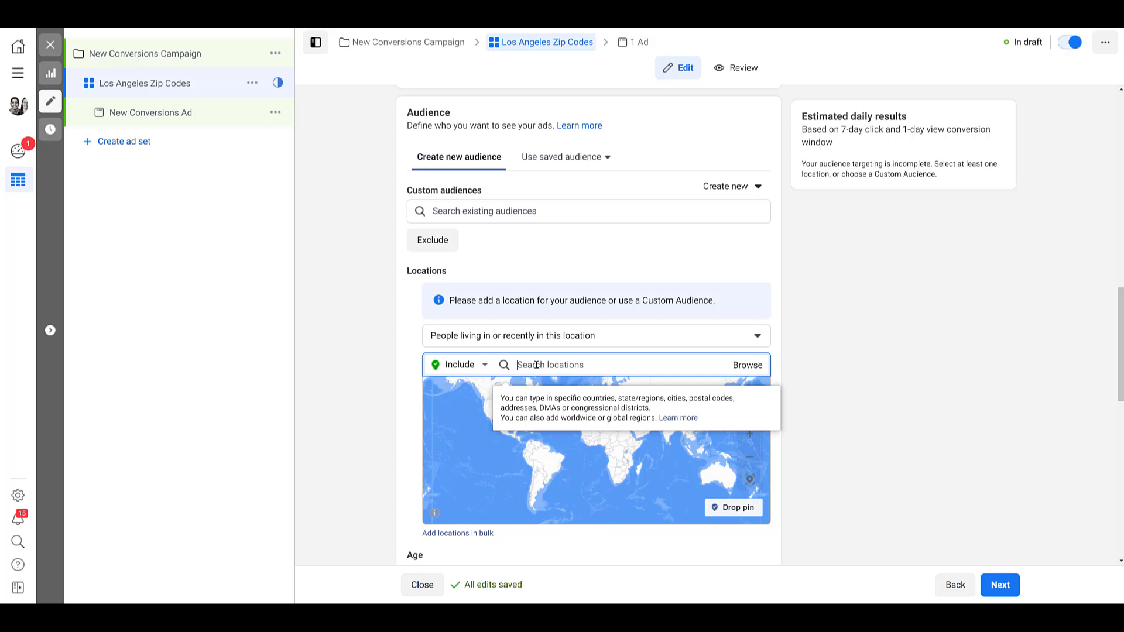
# - Search locations for 'vegas strip', 'canada', 'toronto', '90210' and finally 'eu'
pyautogui.write('vegas strip')
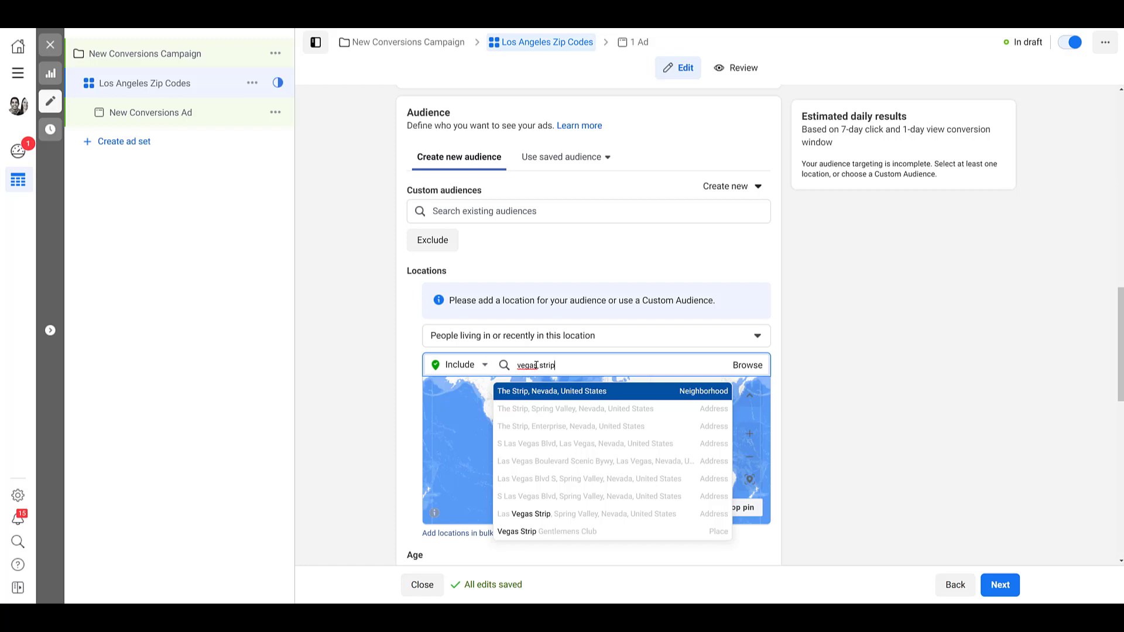
pyautogui.hotkey('ctrl', 'a')
pyautogui.write('canada')
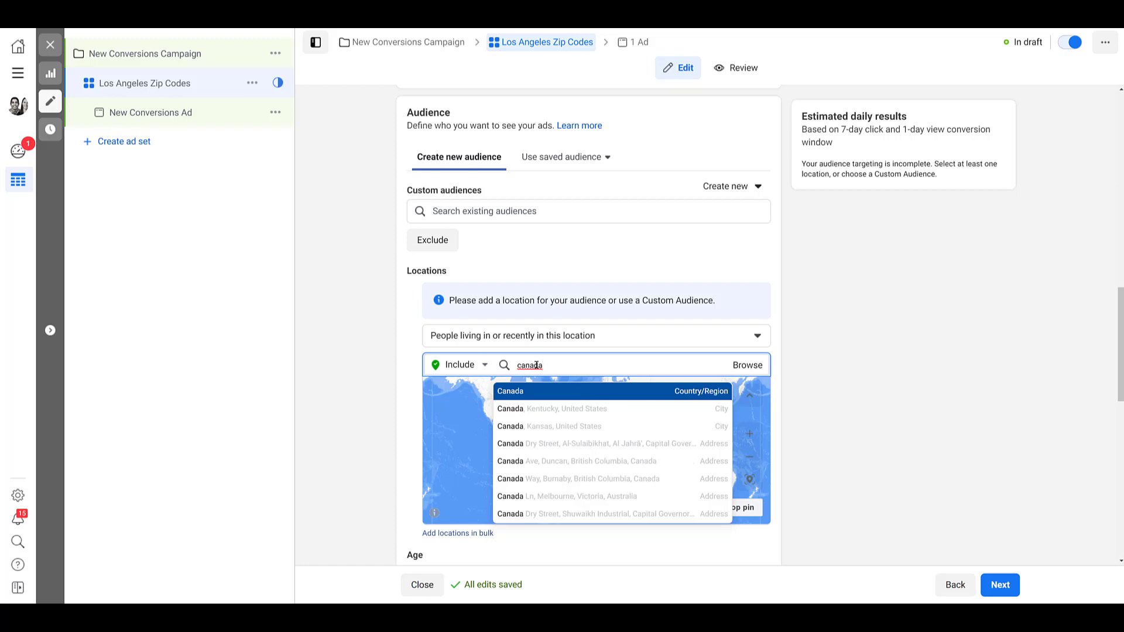
pyautogui.press('BackSpace')
pyautogui.press('BackSpace')
pyautogui.press('BackSpace')
pyautogui.press('BackSpace')
pyautogui.press('BackSpace')
pyautogui.press('BackSpace')
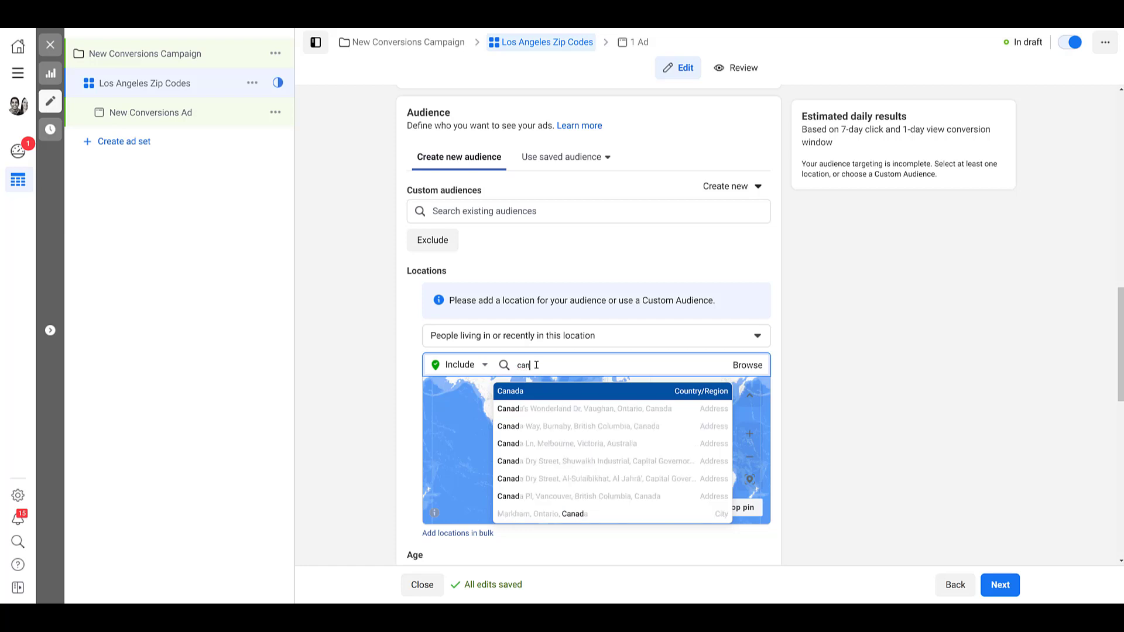
pyautogui.write('toronto')
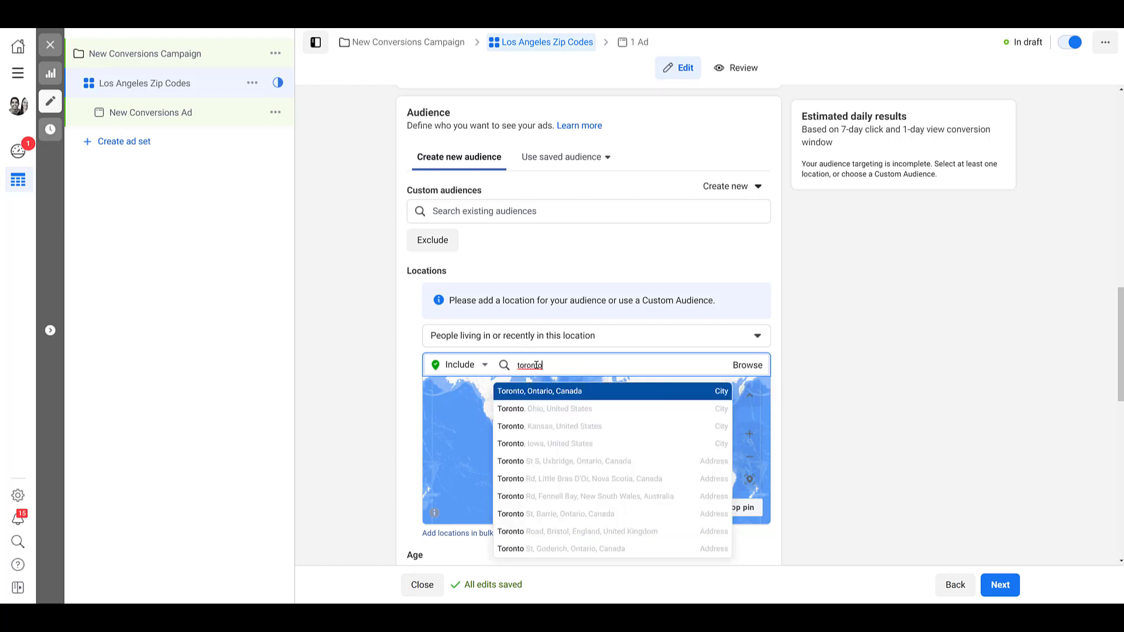
pyautogui.press('BackSpace')
pyautogui.press('BackSpace')
pyautogui.press('BackSpace')
pyautogui.press('BackSpace')
pyautogui.press('BackSpace')
pyautogui.press('BackSpace')
pyautogui.press('BackSpace')
pyautogui.write('90210')
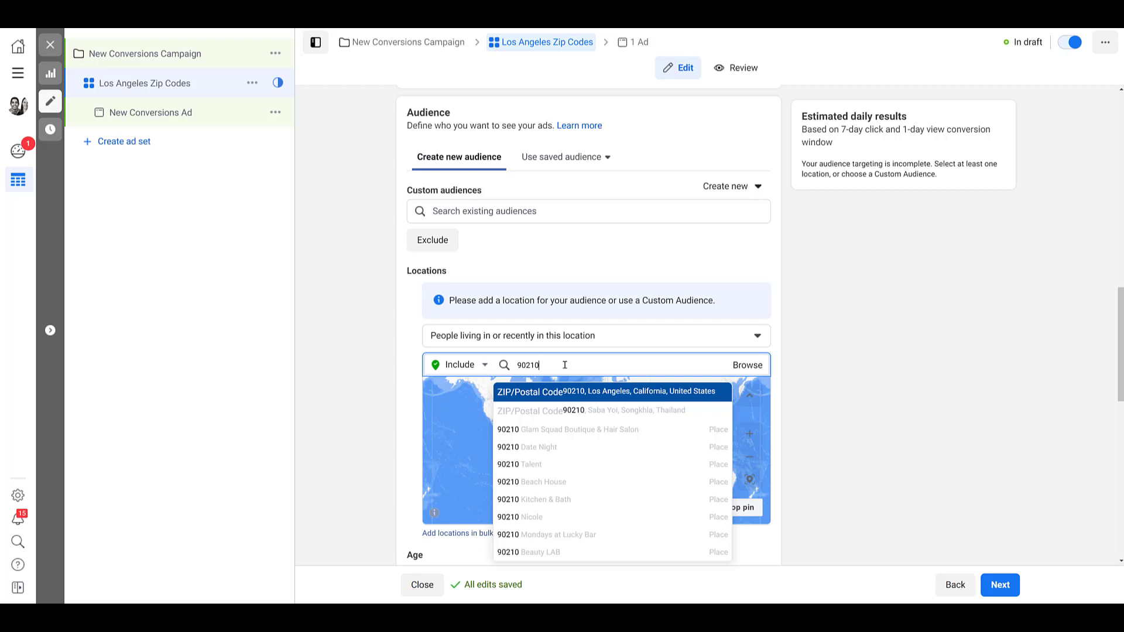
pyautogui.press('BackSpace')
pyautogui.press('BackSpace')
pyautogui.press('BackSpace')
pyautogui.press('BackSpace')
pyautogui.press('BackSpace')
pyautogui.write('eu')
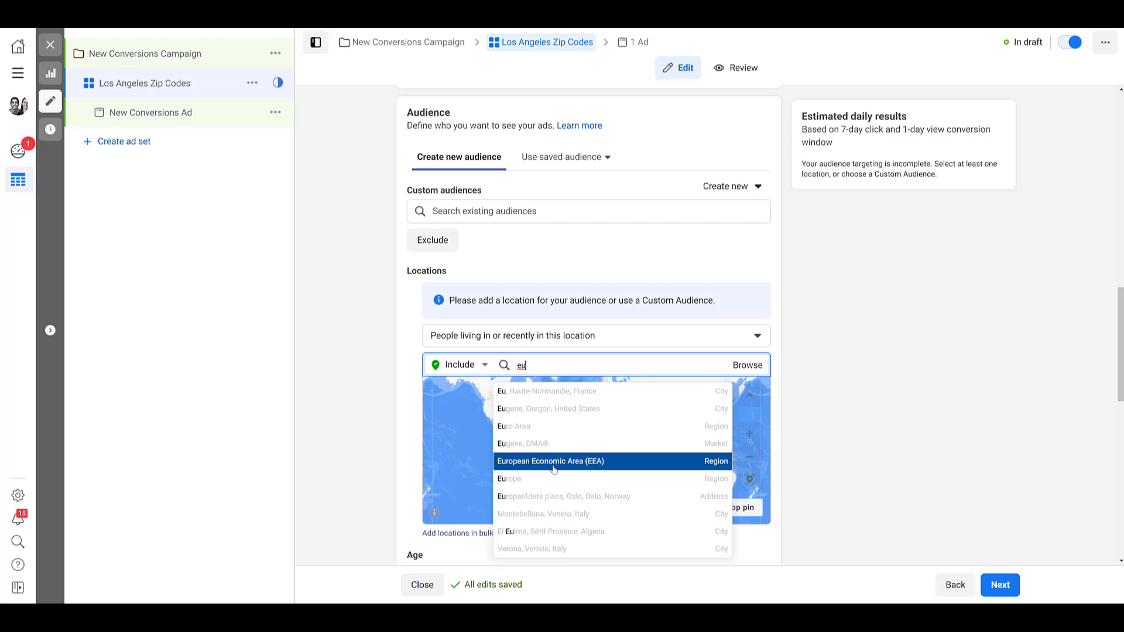
# - Add and remove Euro Area, then search 'android' and clear the search
pyautogui.click(555, 430)
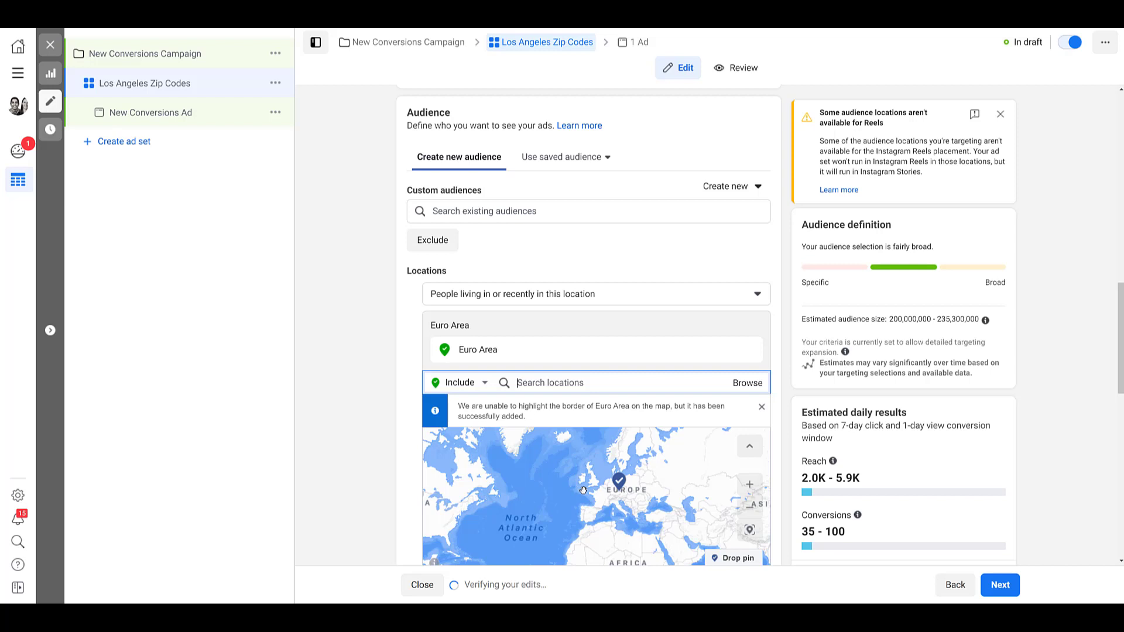
pyautogui.click(752, 350)
pyautogui.click(556, 365)
pyautogui.write('android')
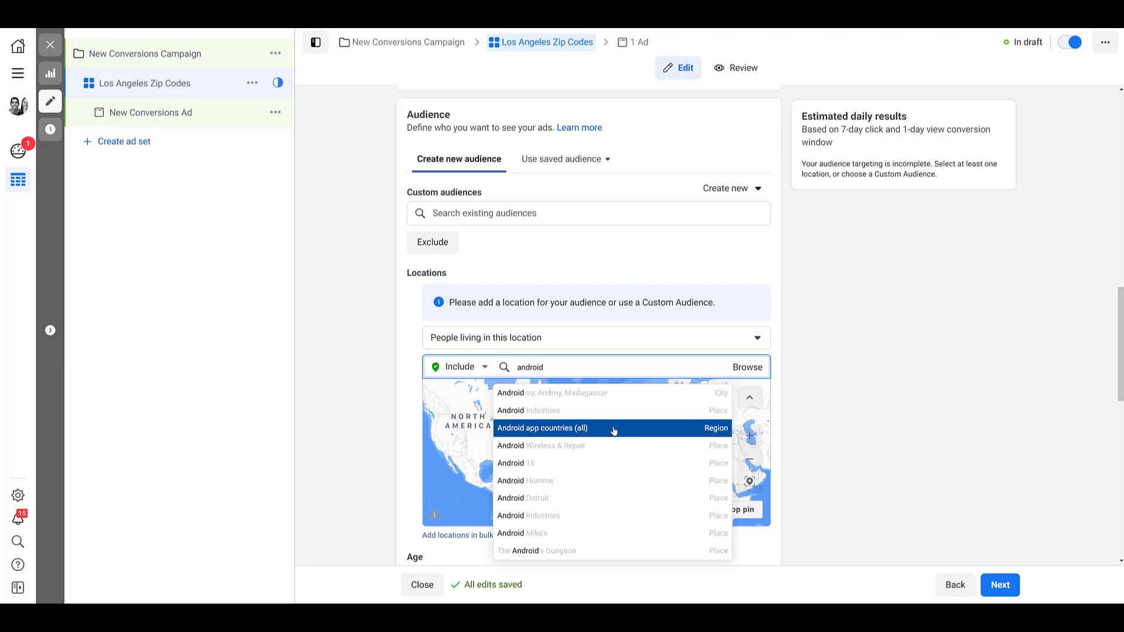
pyautogui.press('BackSpace')
pyautogui.press('BackSpace')
pyautogui.press('BackSpace')
pyautogui.press('BackSpace')
pyautogui.press('BackSpace')
pyautogui.press('BackSpace')
pyautogui.press('BackSpace')
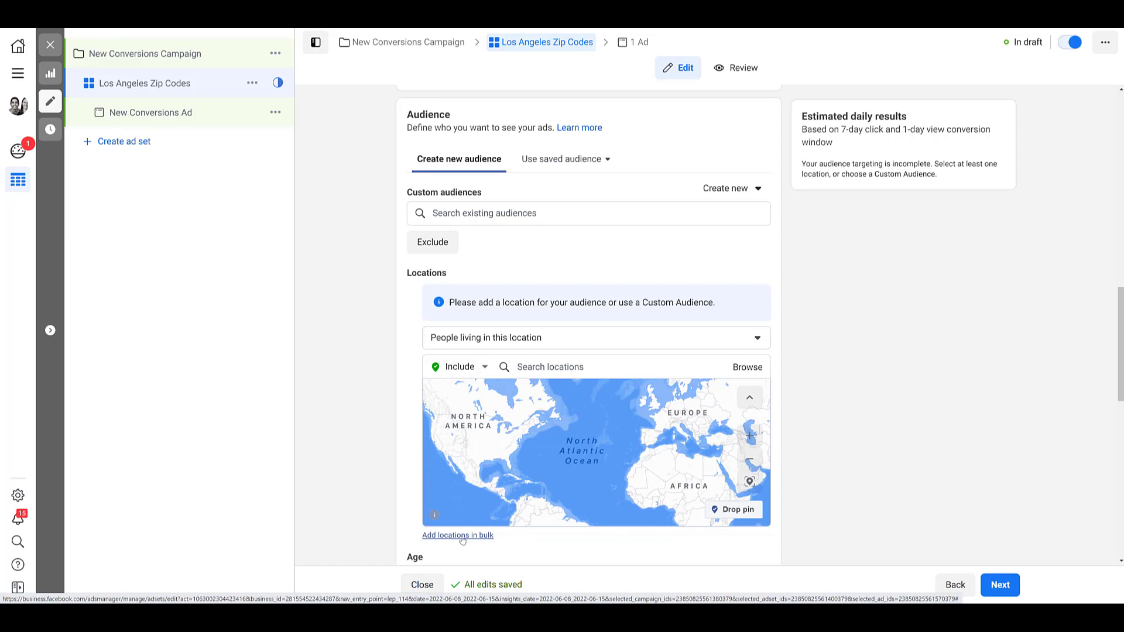
# - In Add locations in bulk, try Countries, then Regions or states as location type
pyautogui.click(461, 536)
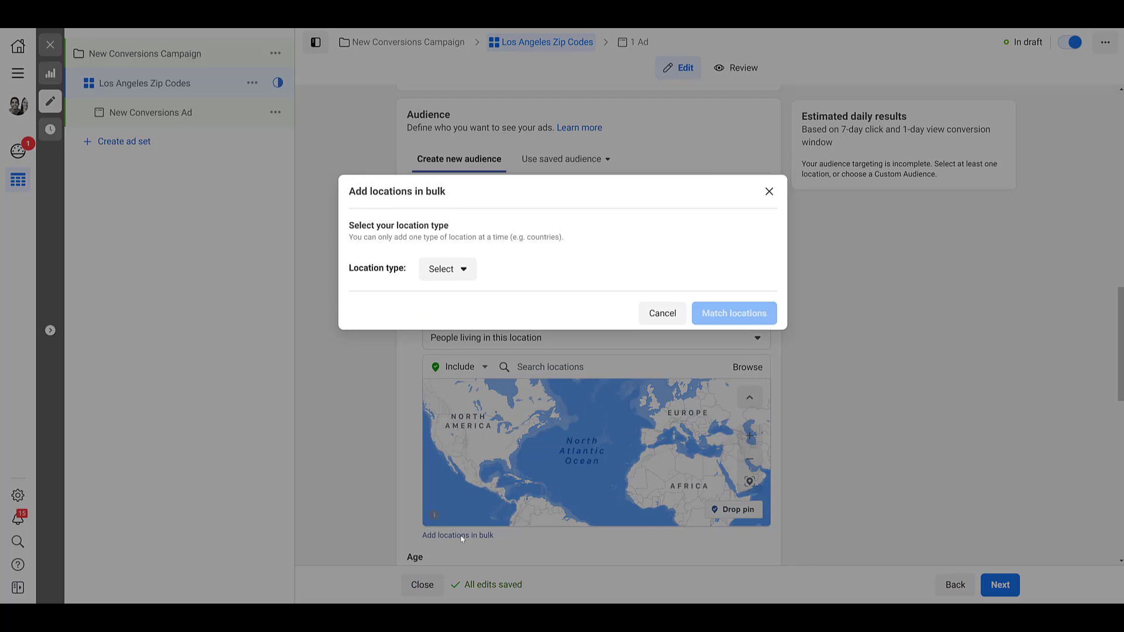
pyautogui.click(462, 273)
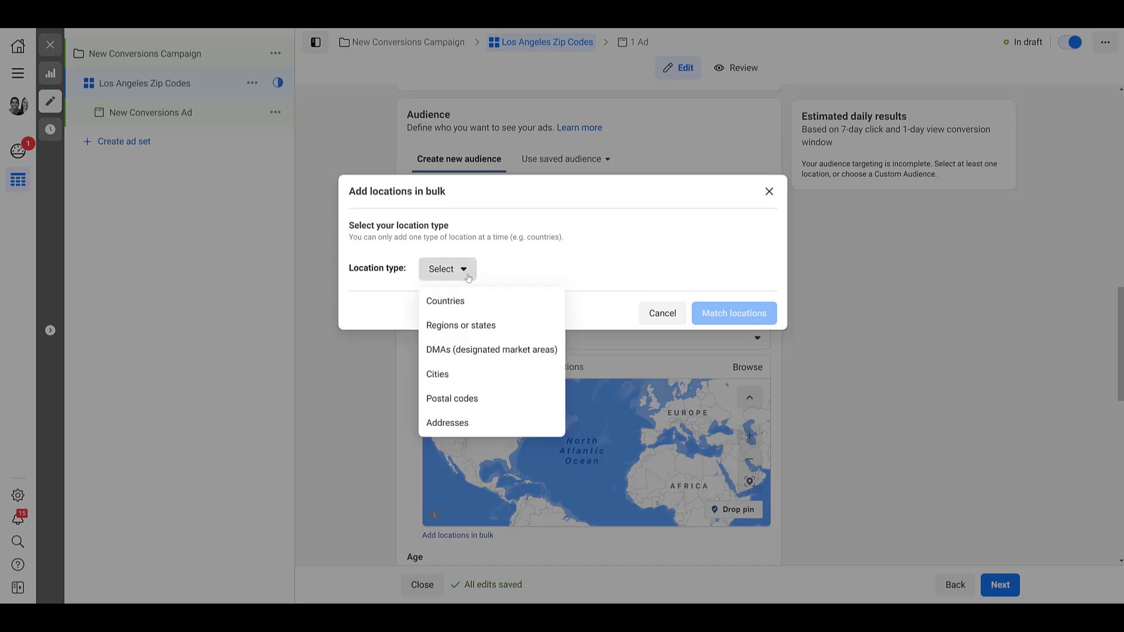
pyautogui.click(477, 303)
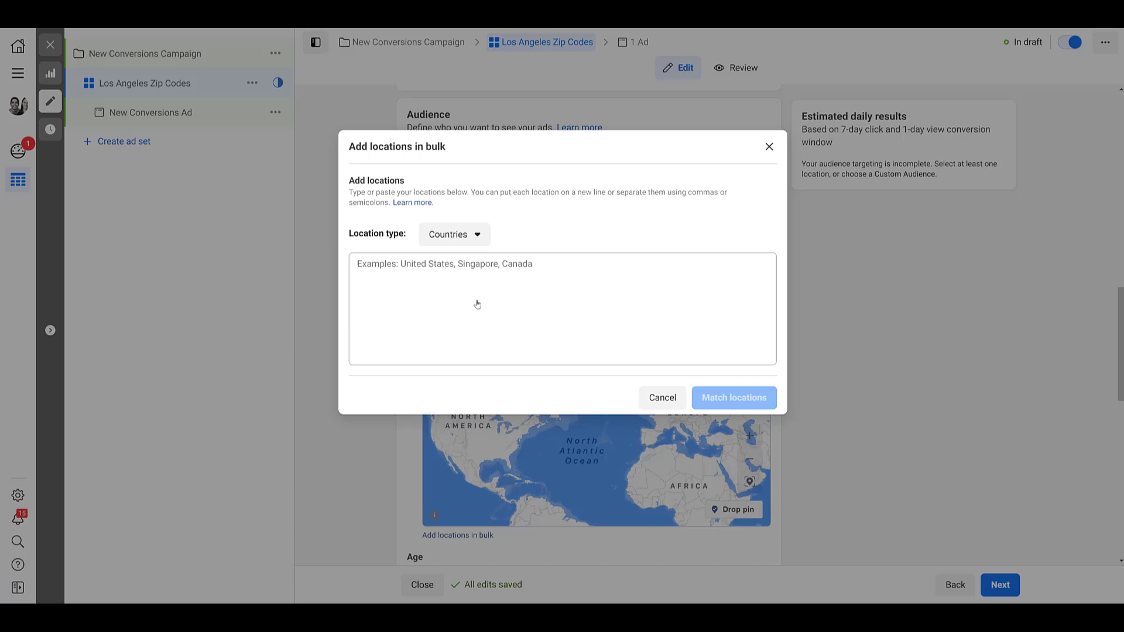
pyautogui.click(476, 235)
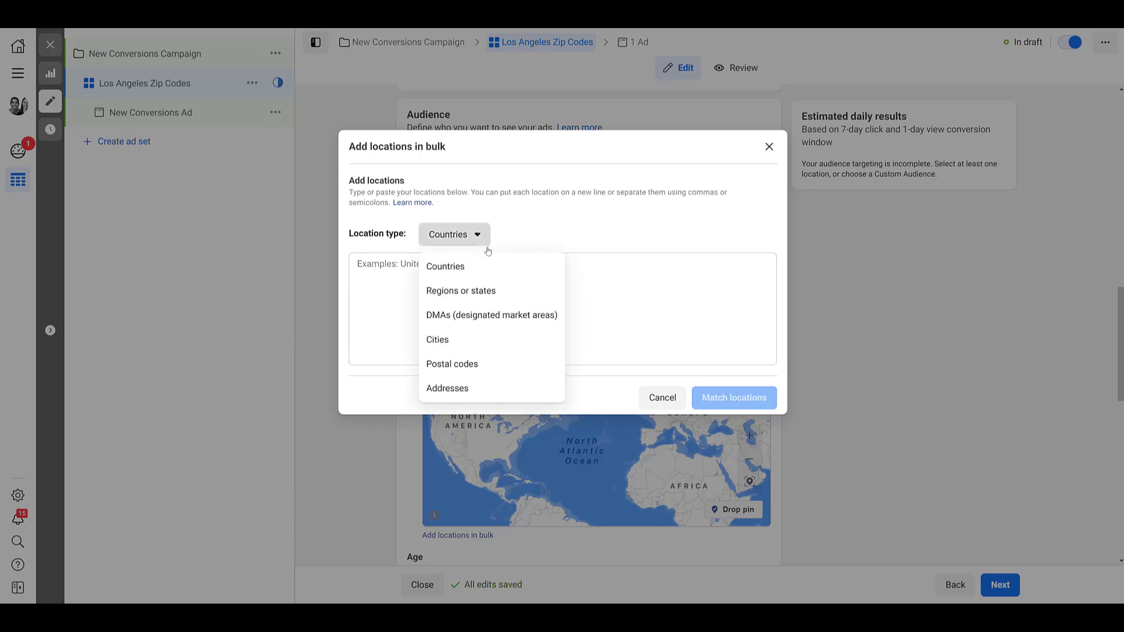
pyautogui.click(509, 293)
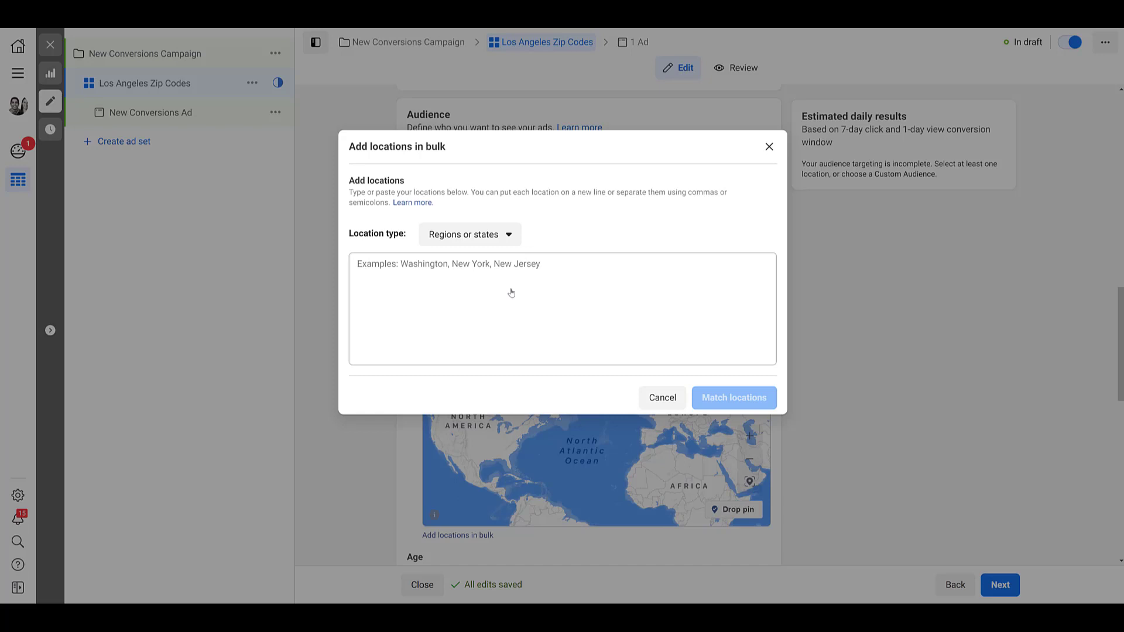
# - Set the bulk type to DMAs entered by DMA code, then switch to Cities
pyautogui.click(506, 235)
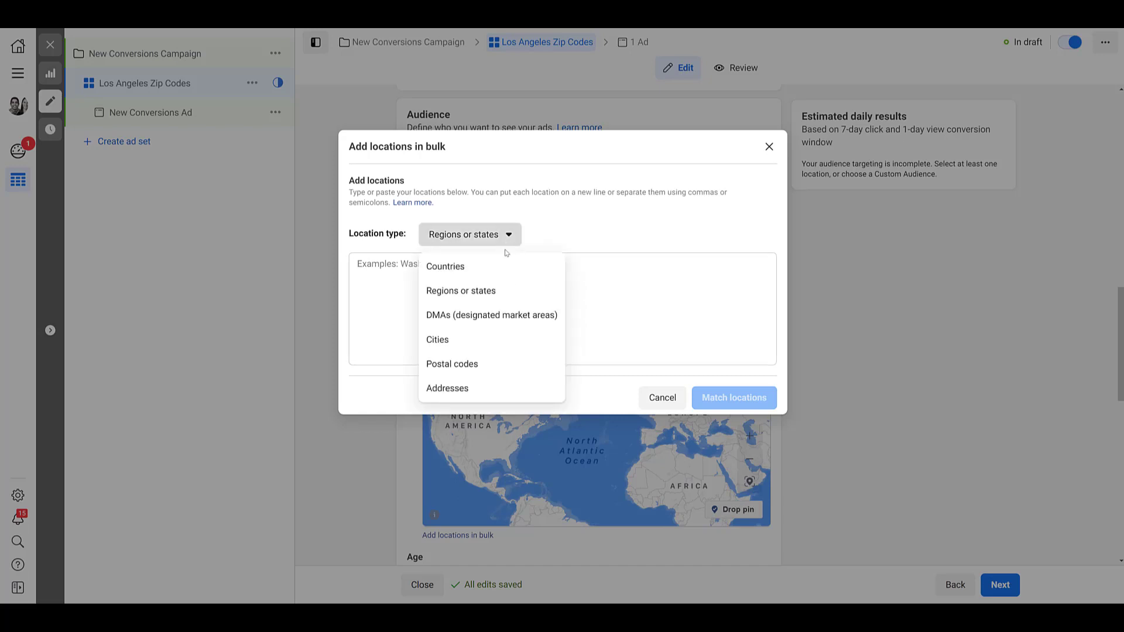
pyautogui.click(515, 316)
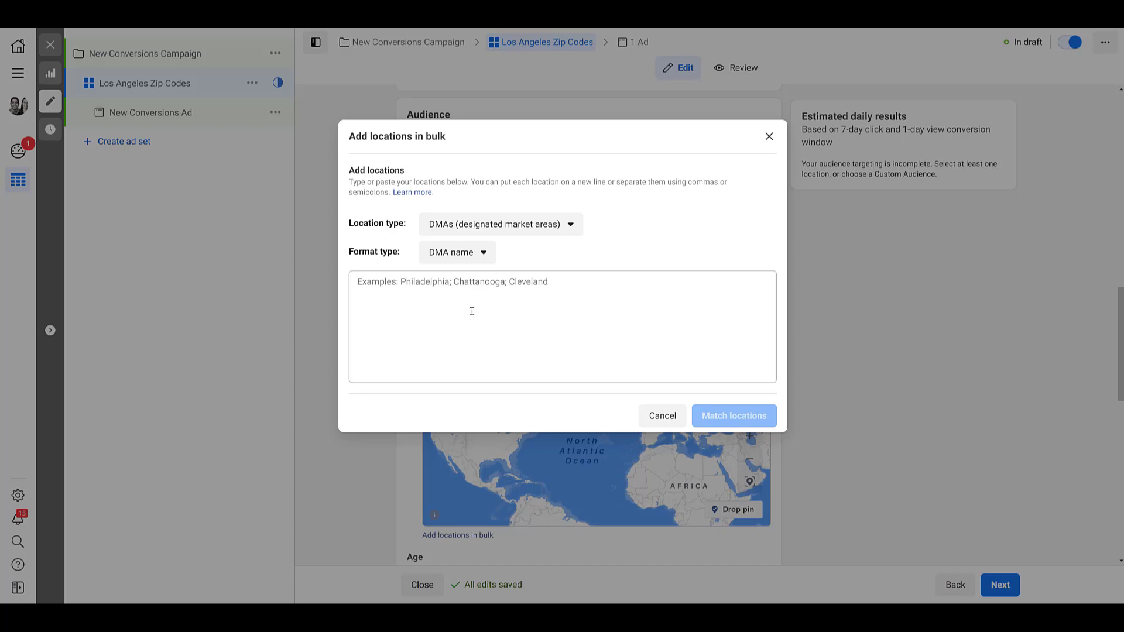
pyautogui.click(479, 255)
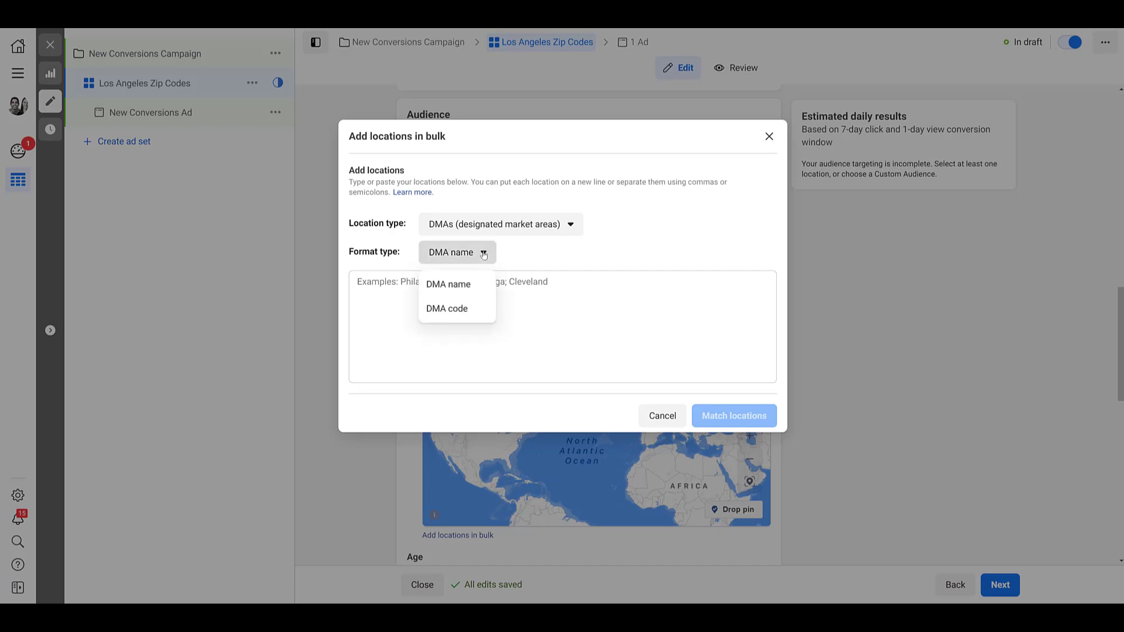
pyautogui.click(466, 315)
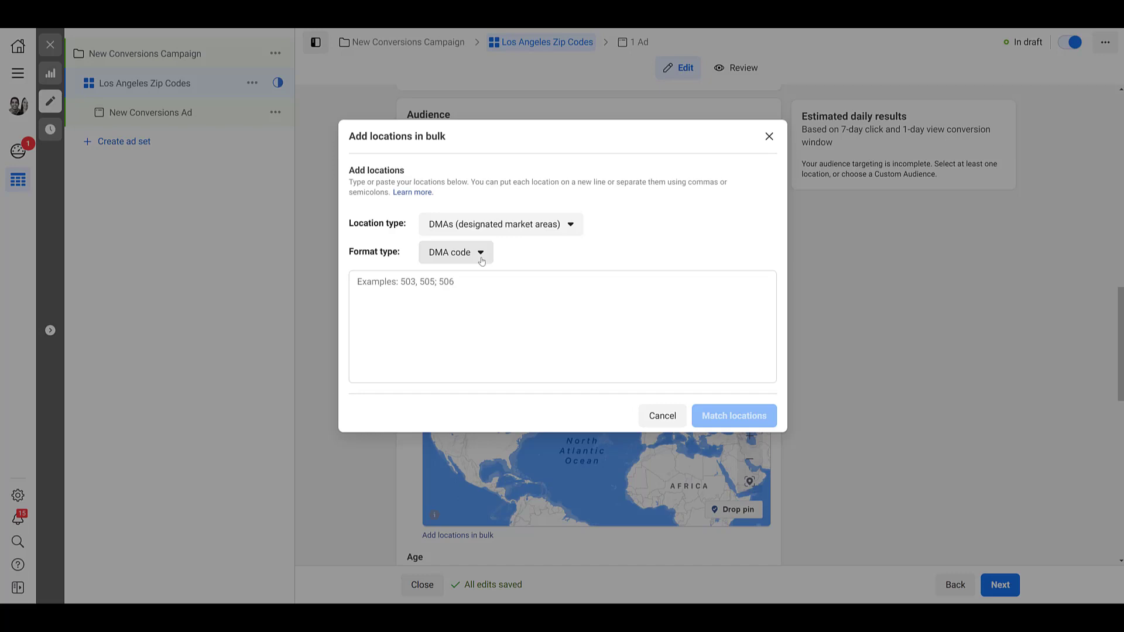
pyautogui.click(536, 230)
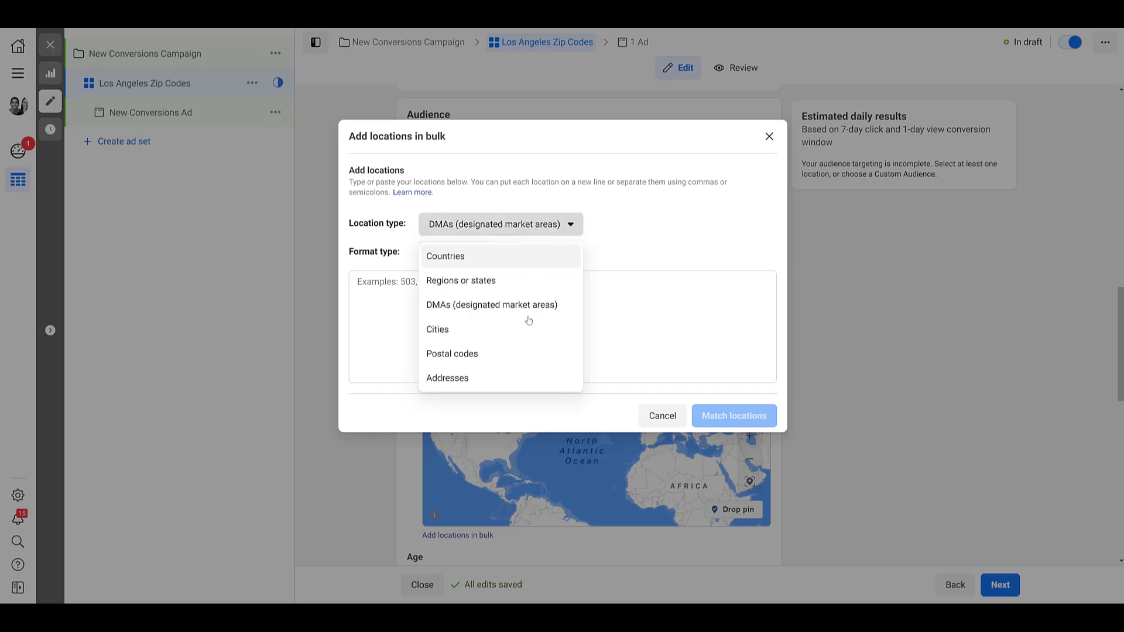
pyautogui.click(528, 329)
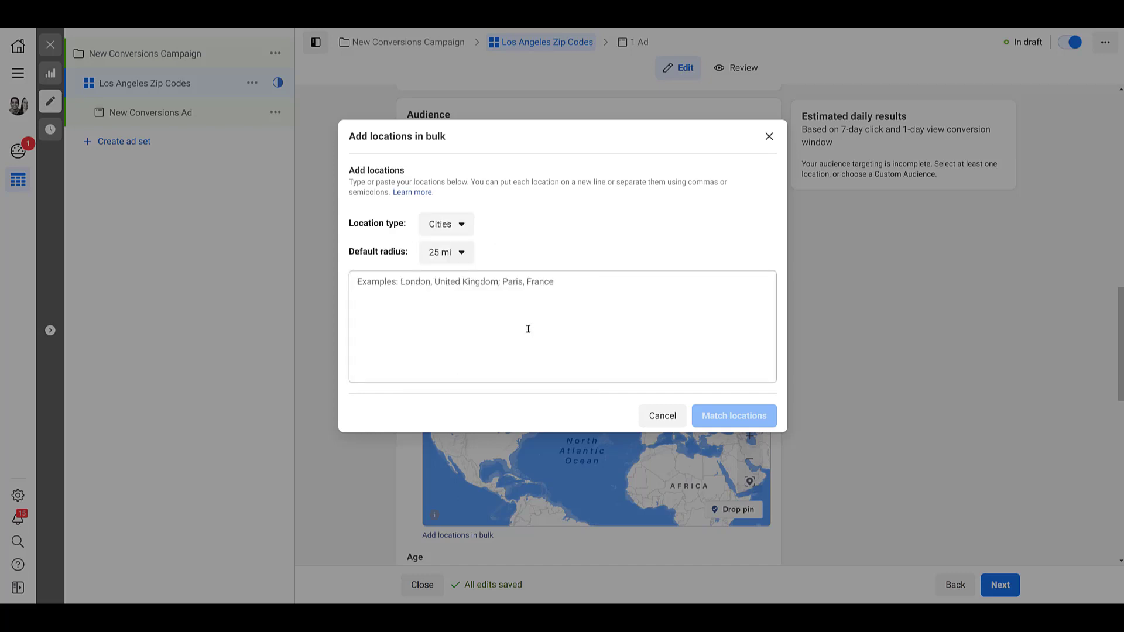
# - Set the default radius for bulk cities to City only
pyautogui.click(462, 253)
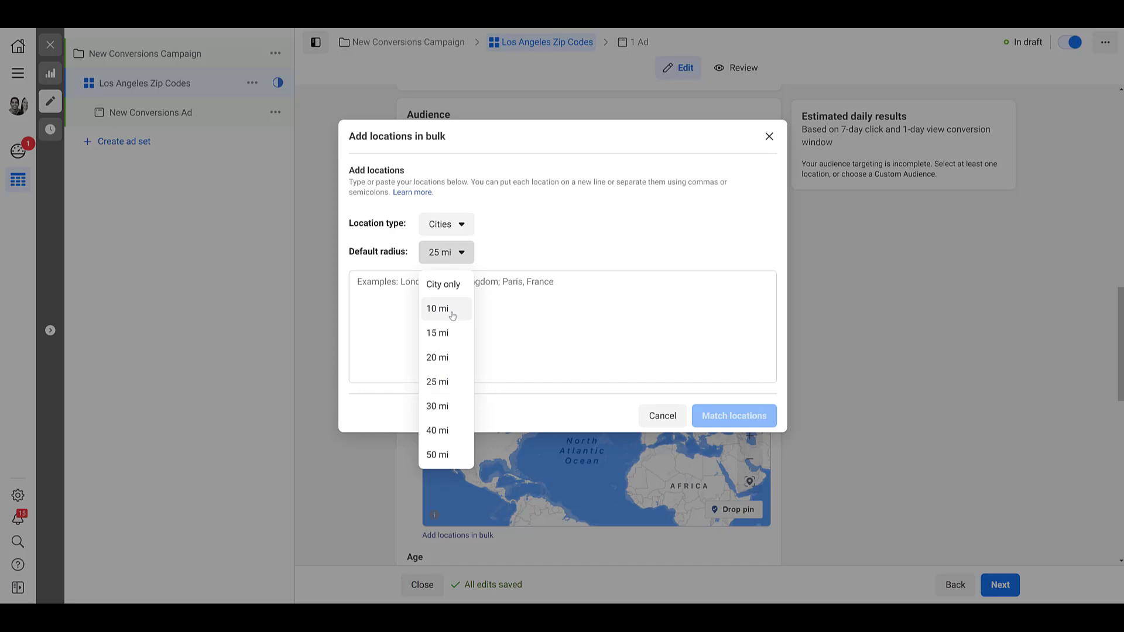
pyautogui.click(449, 285)
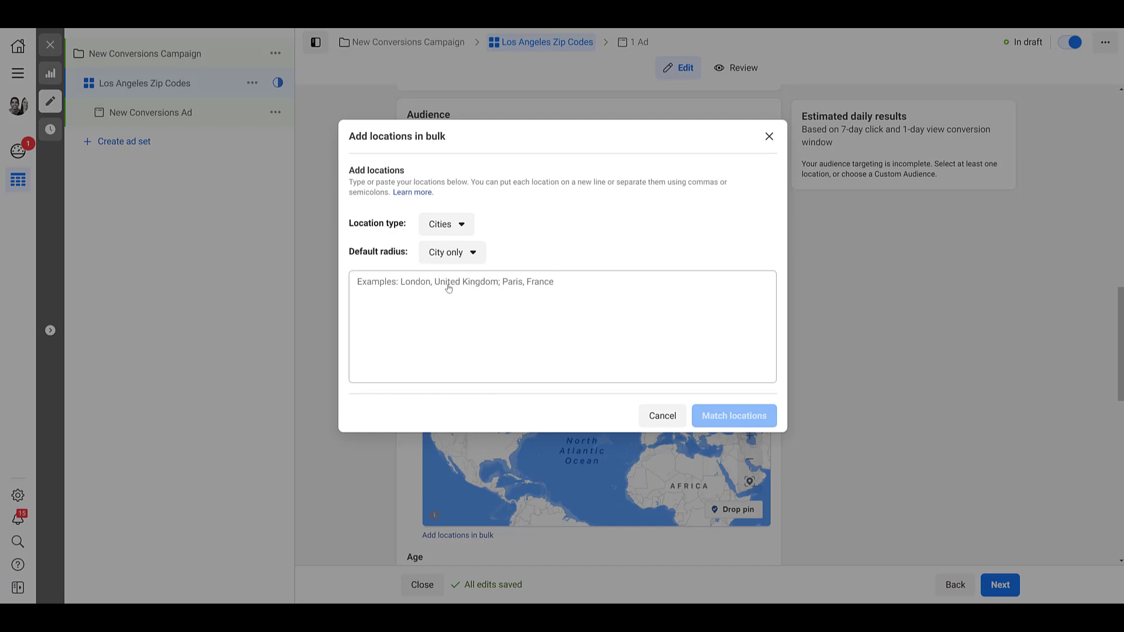
pyautogui.click(447, 225)
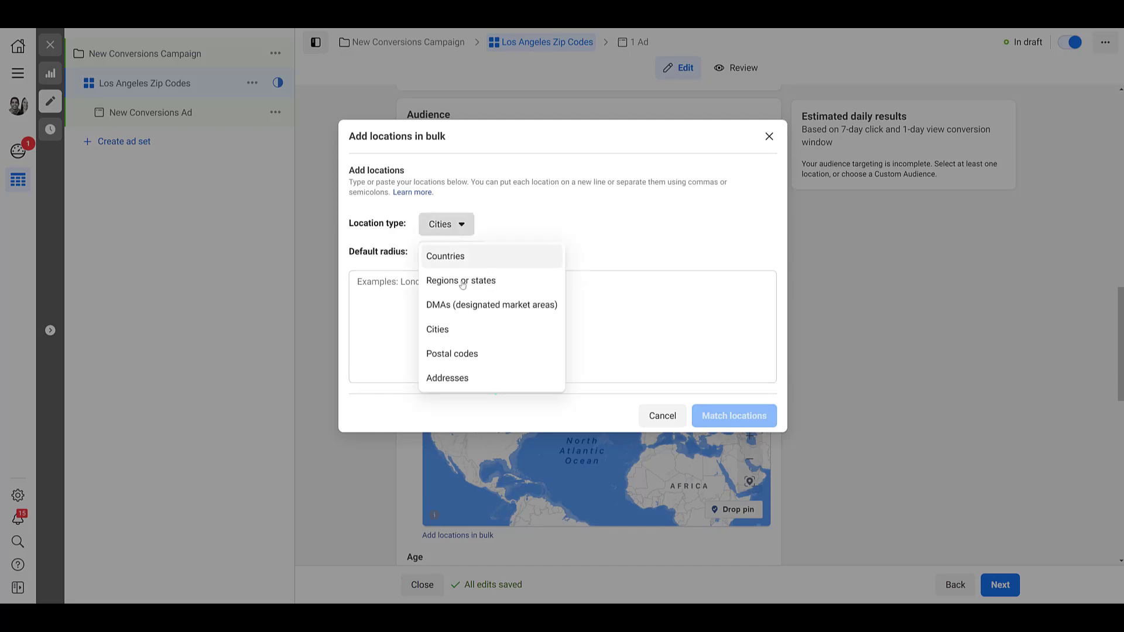
# - Switch the bulk location type to Postal codes, keeping United States as default country
pyautogui.click(479, 354)
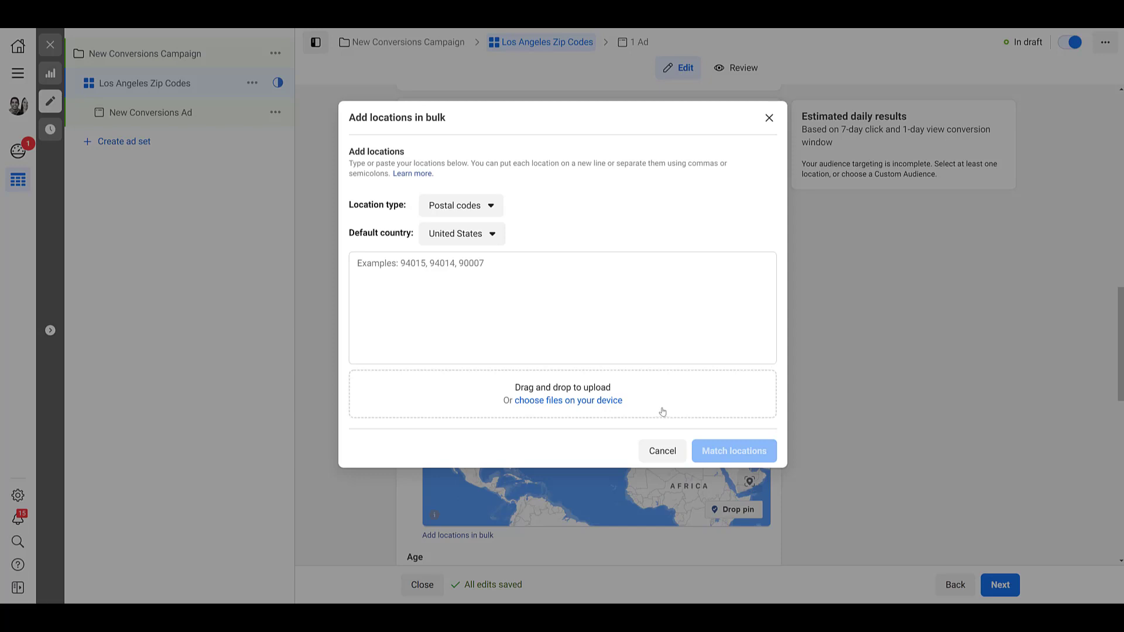
pyautogui.click(492, 235)
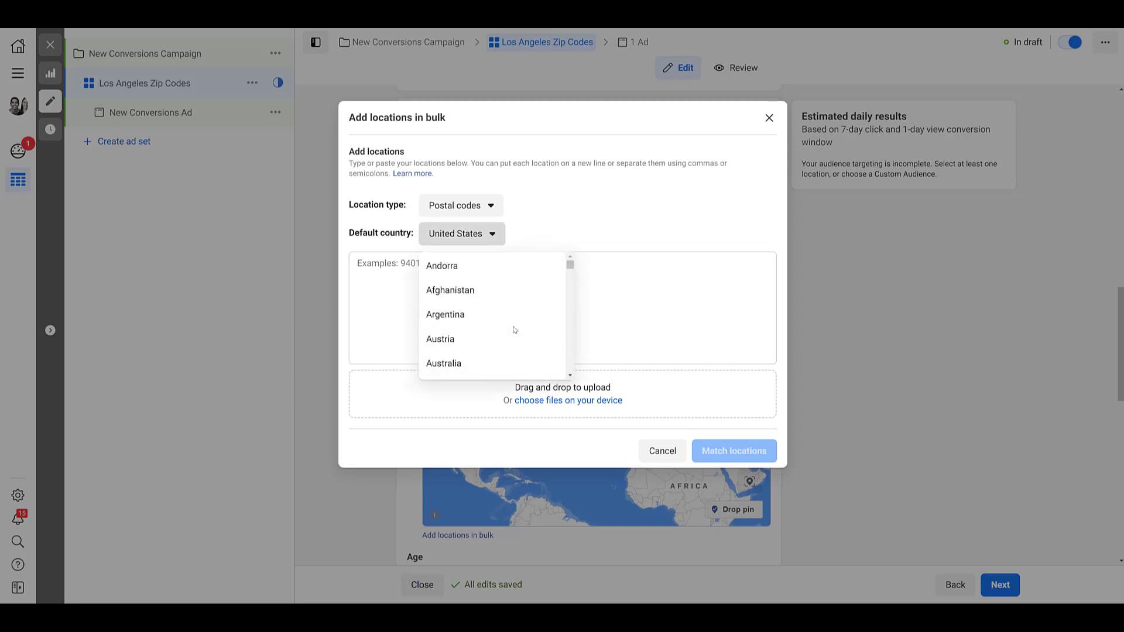
pyautogui.click(549, 237)
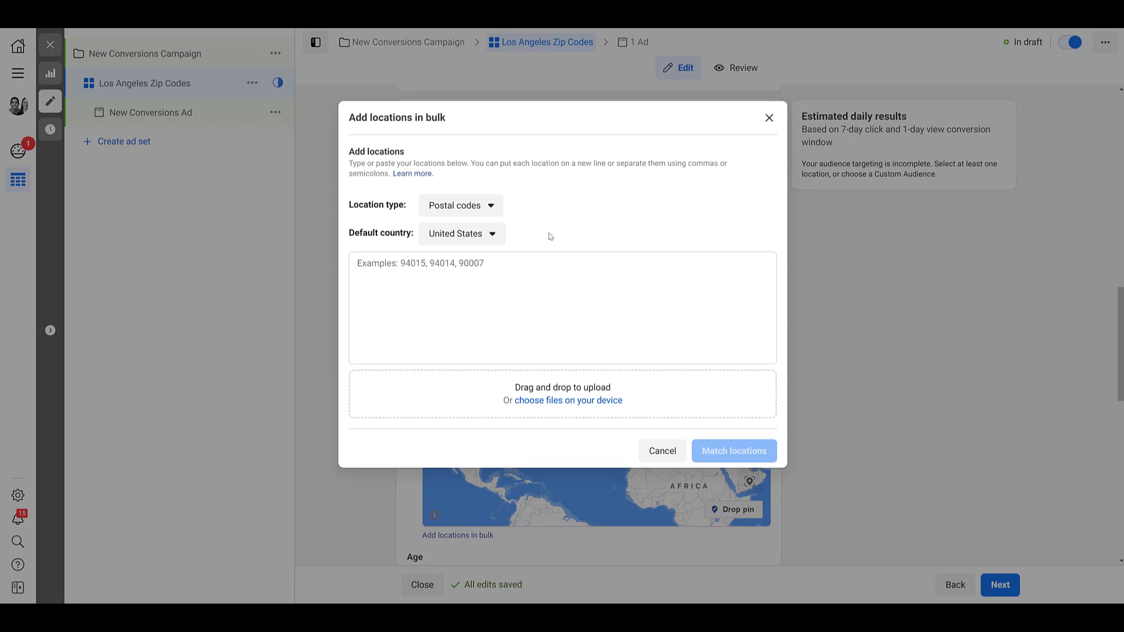
# - Switch the bulk location type to Addresses and review its 10 mi radius options
pyautogui.click(496, 214)
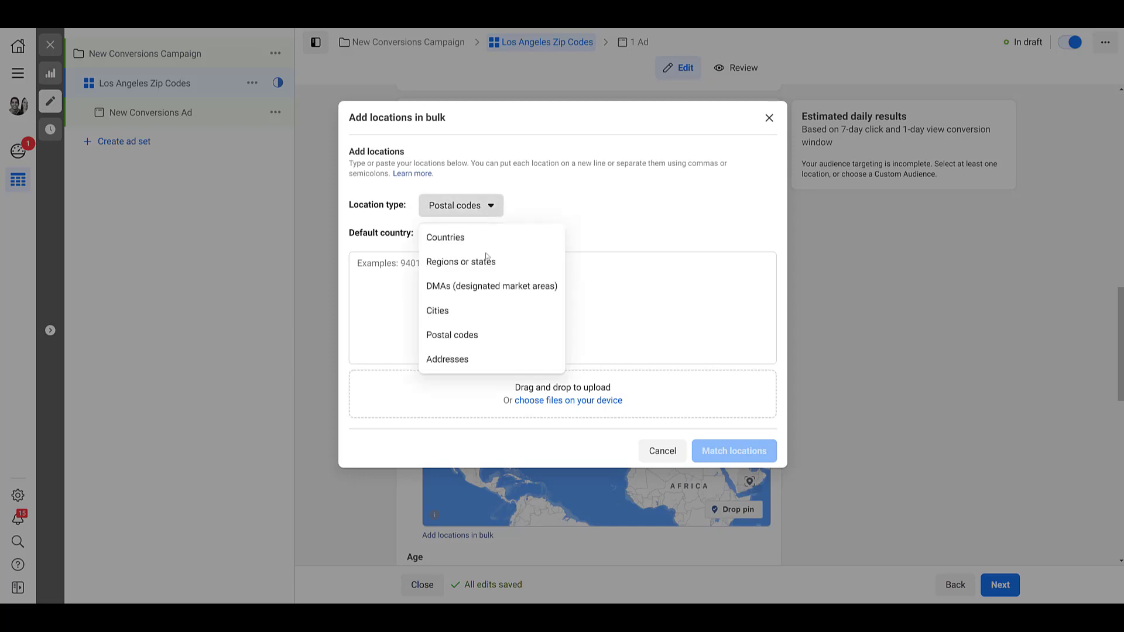
pyautogui.click(500, 364)
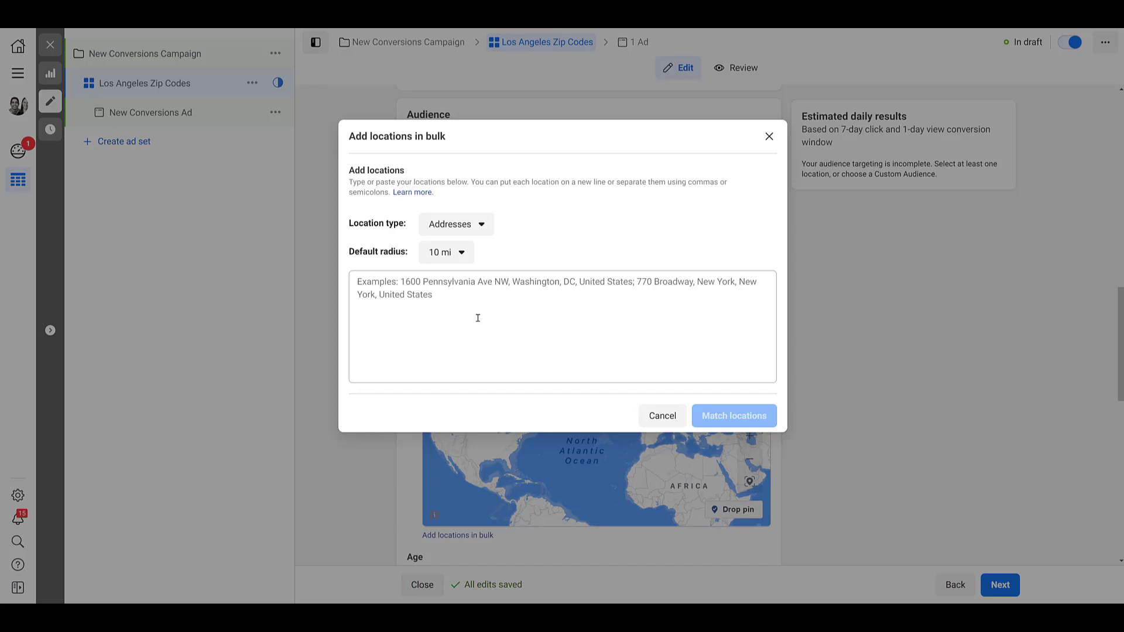
pyautogui.click(465, 258)
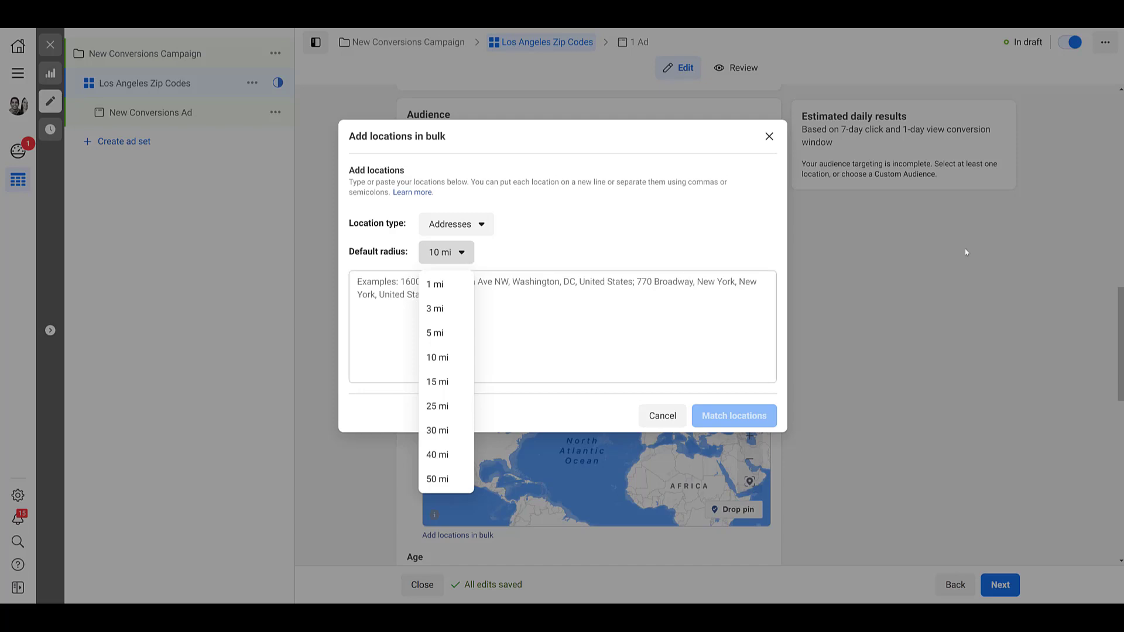
# - Paste the Los Angeles zip codes as postal codes and match them to locations
pyautogui.click(489, 230)
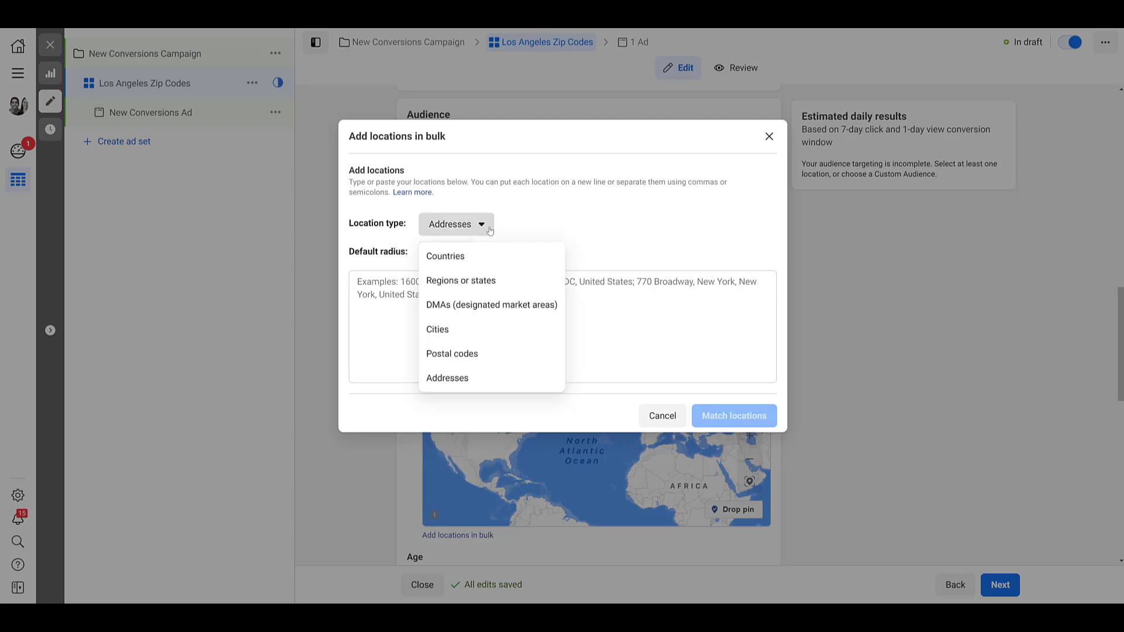
pyautogui.click(455, 355)
pyautogui.click(448, 306)
pyautogui.hotkey('ctrl', 'v')
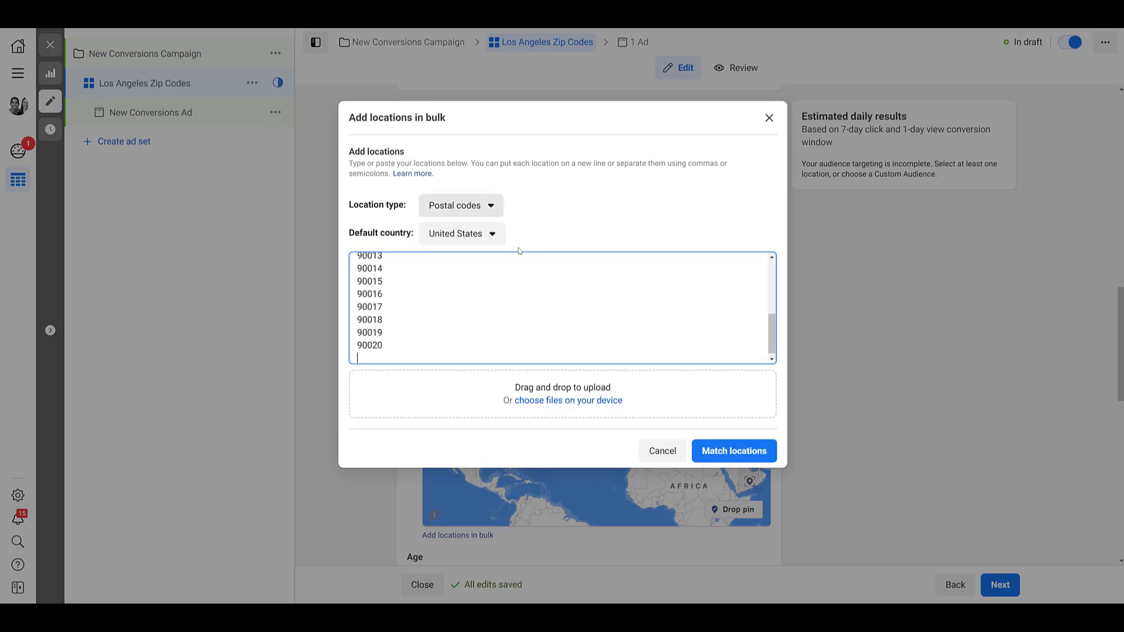
pyautogui.click(729, 451)
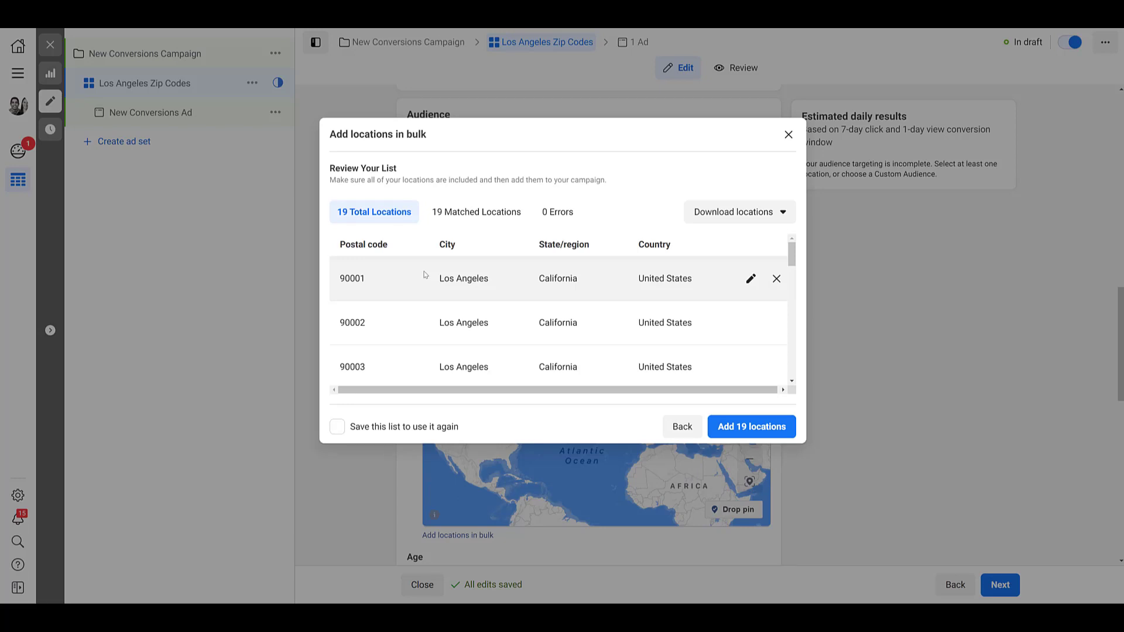
# - Delete unmatched zip 90010 and save the 18-location list for reuse
pyautogui.scroll(-5, 425, 275)
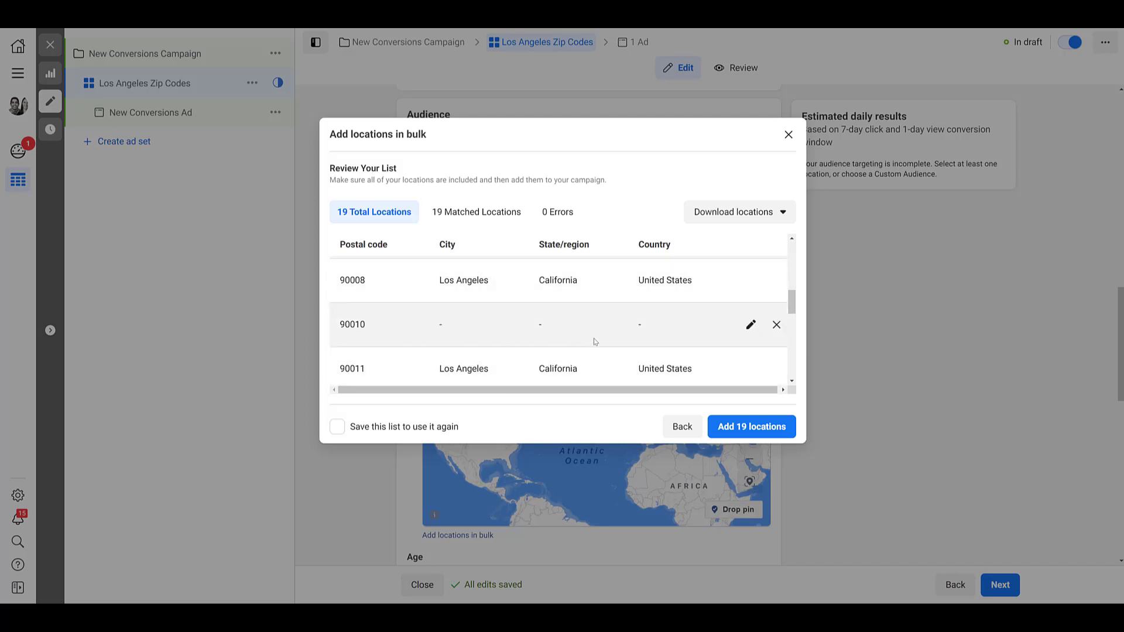
pyautogui.click(776, 325)
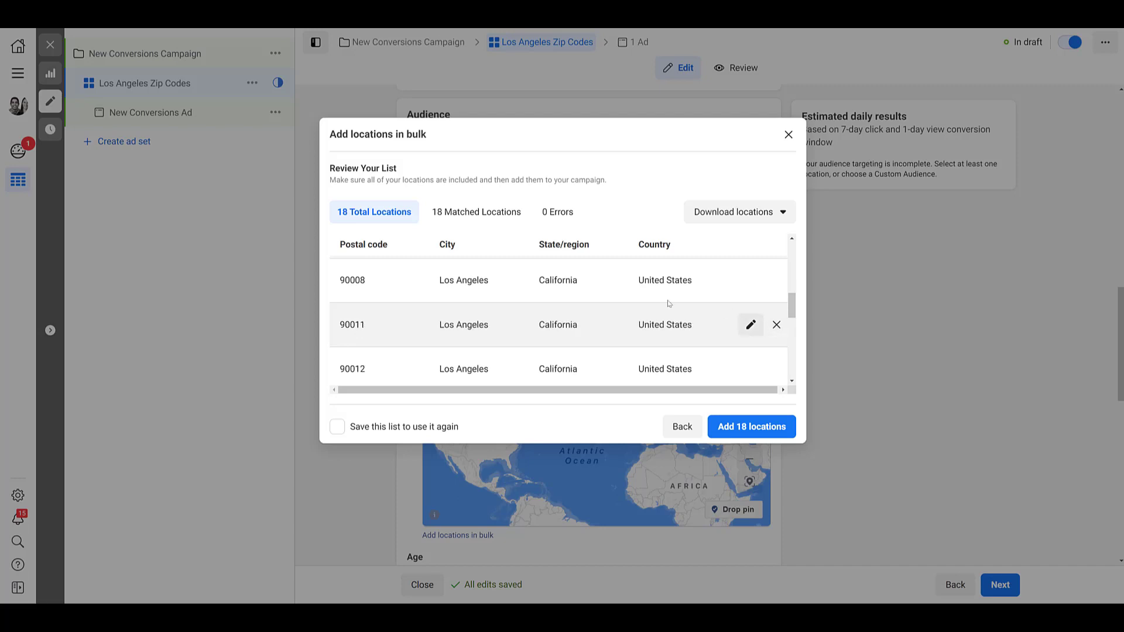
pyautogui.click(336, 433)
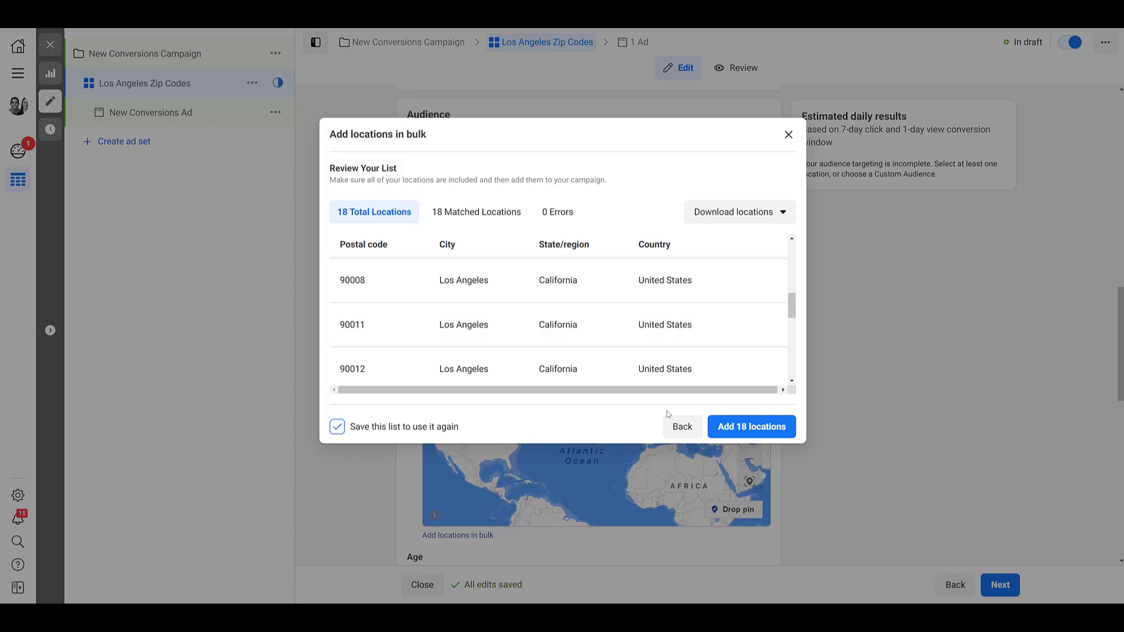
# - Add the 18 matched Los Angeles zip codes to the ad set, then remove them all
pyautogui.click(745, 426)
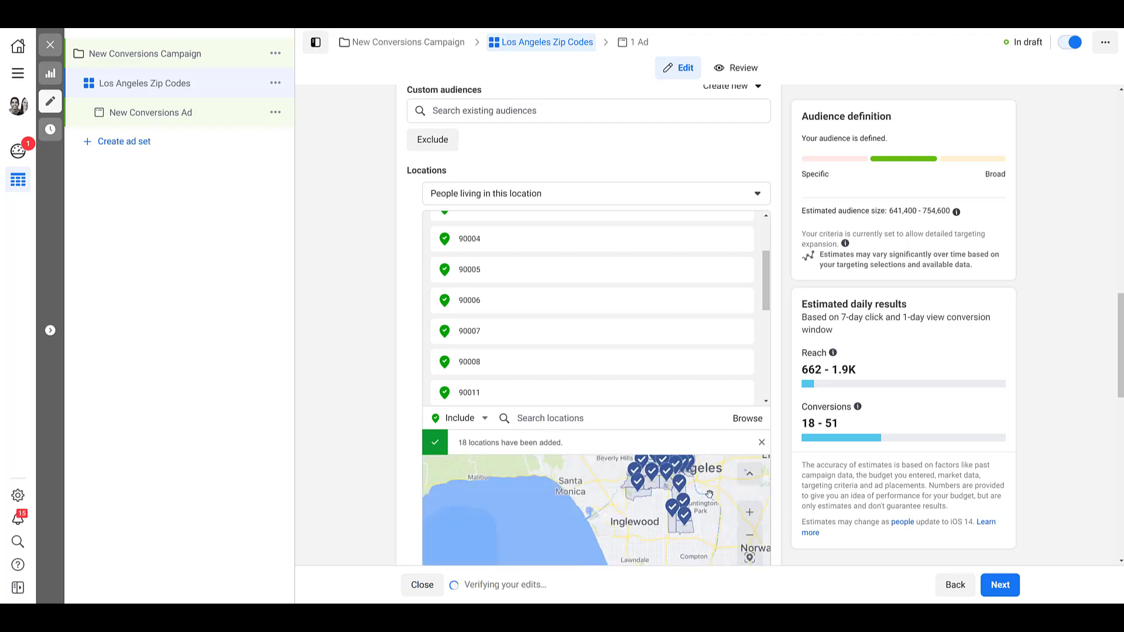
pyautogui.scroll(-1, 667, 509)
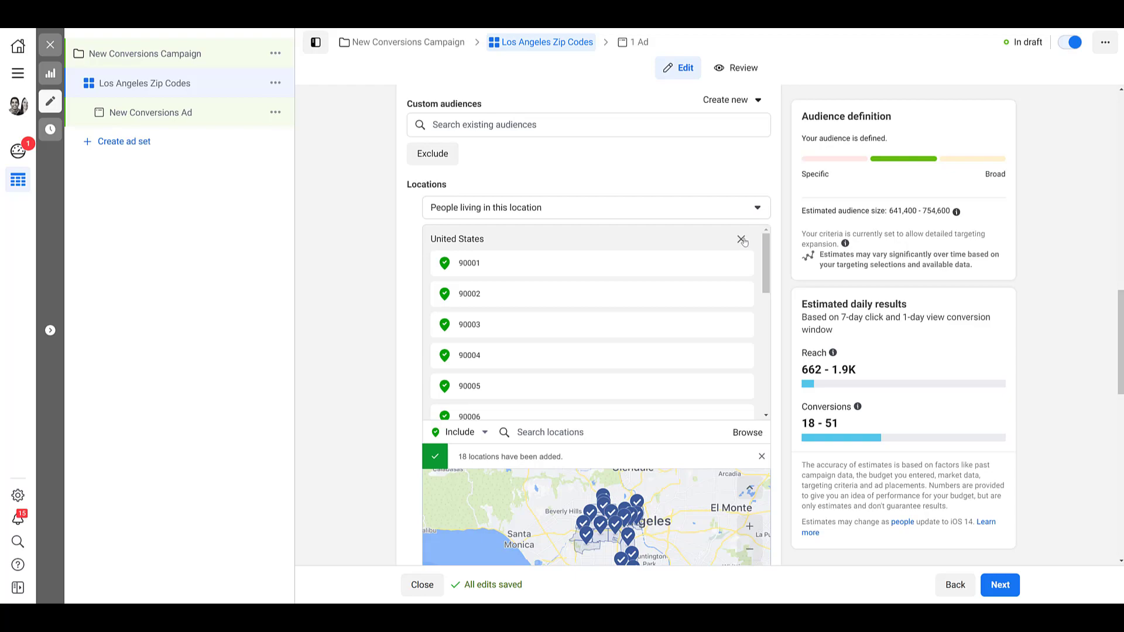
pyautogui.click(741, 240)
# - Bulk-match 'Chicago' as a city location and review the 10 matched Chicago-area results
pyautogui.click(458, 447)
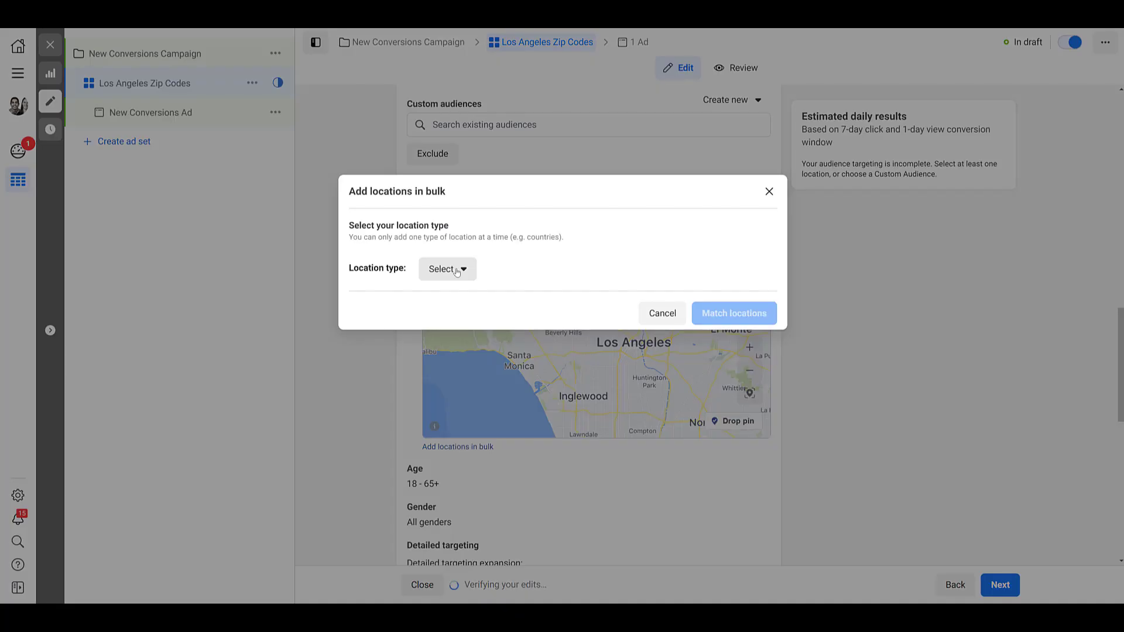
pyautogui.click(455, 270)
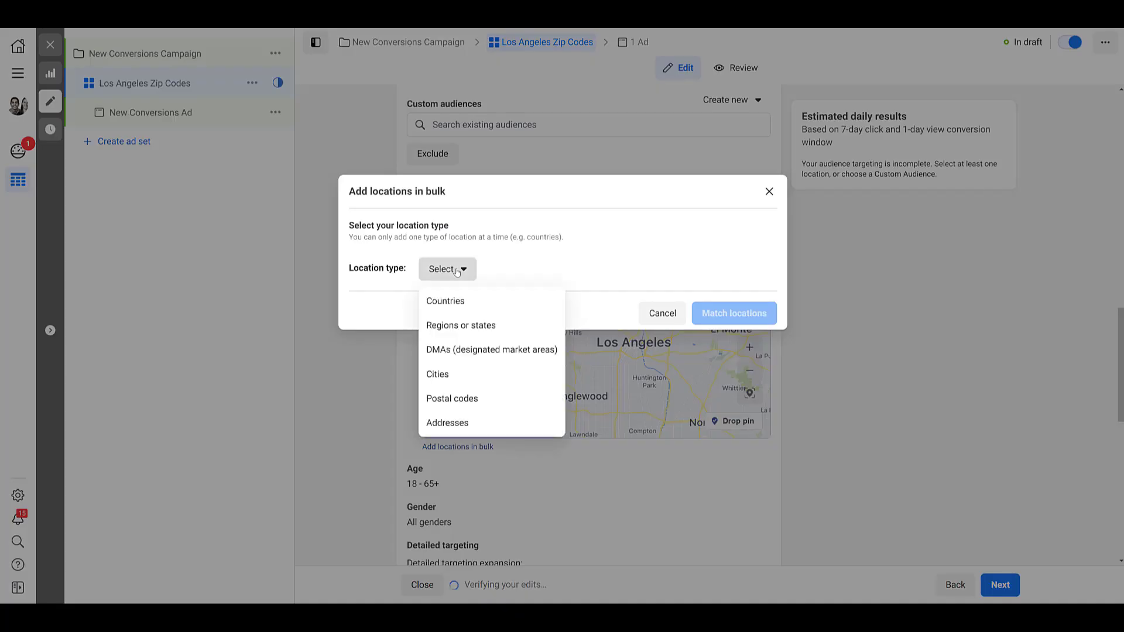
pyautogui.click(481, 376)
pyautogui.write('Chicago')
pyautogui.click(733, 415)
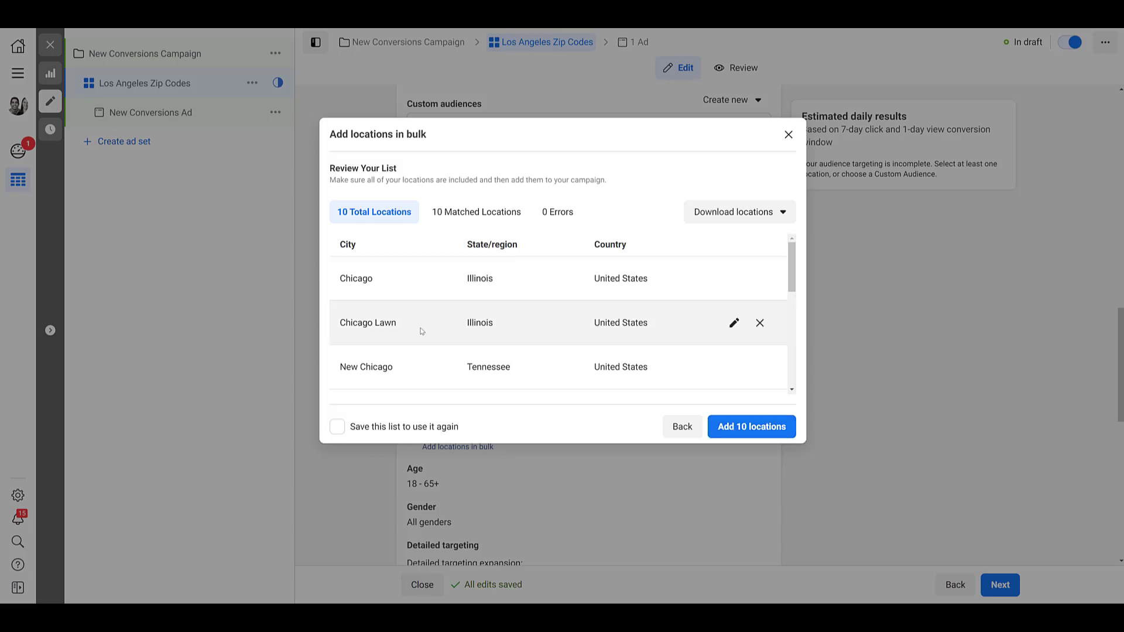
pyautogui.scroll(-1, 421, 331)
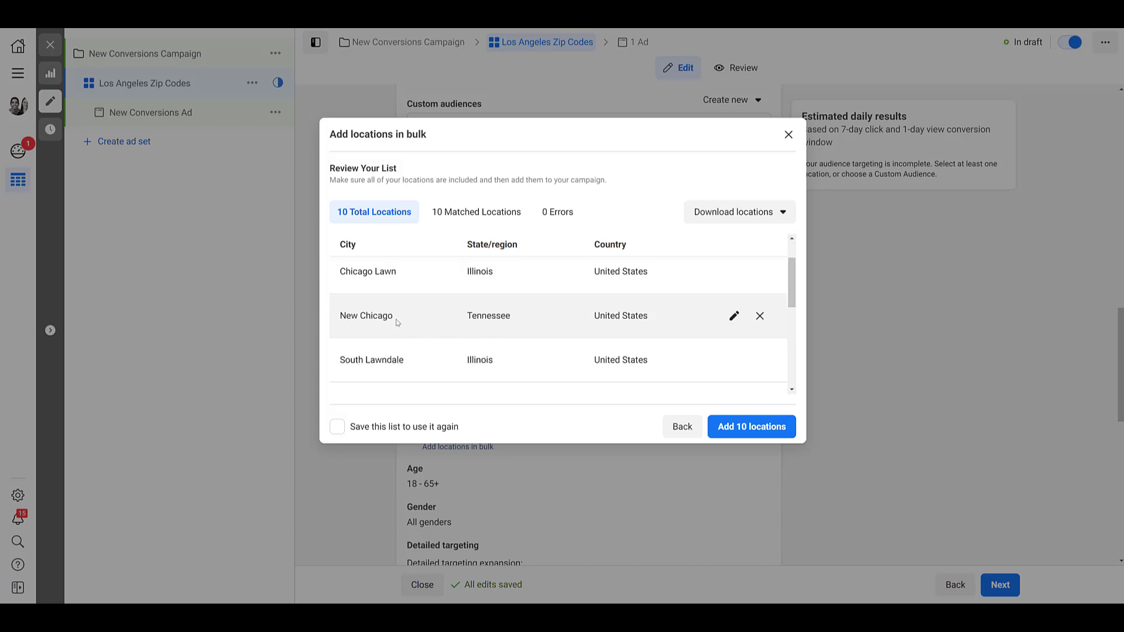
pyautogui.scroll(-1, 397, 320)
pyautogui.scroll(-4, 409, 324)
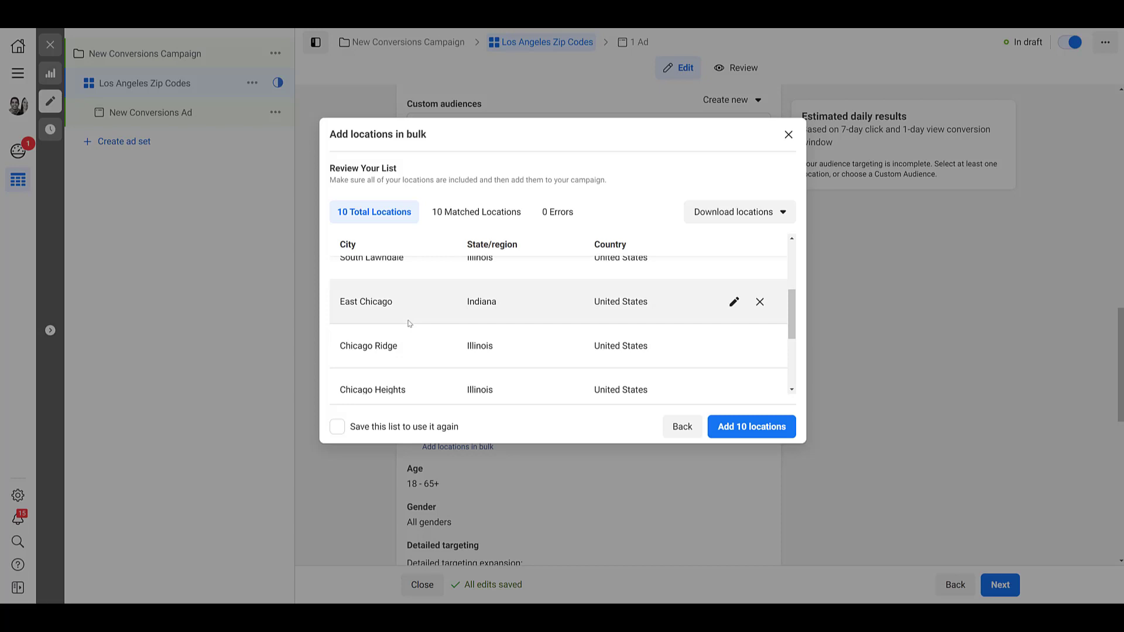
pyautogui.scroll(-1, 408, 324)
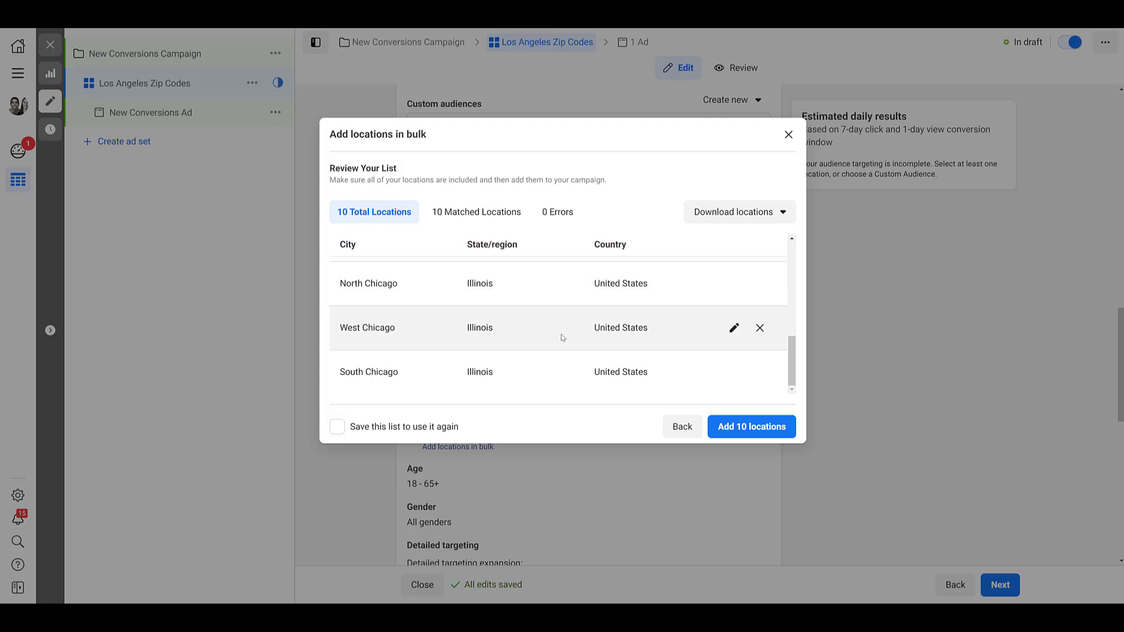
pyautogui.scroll(5, 562, 337)
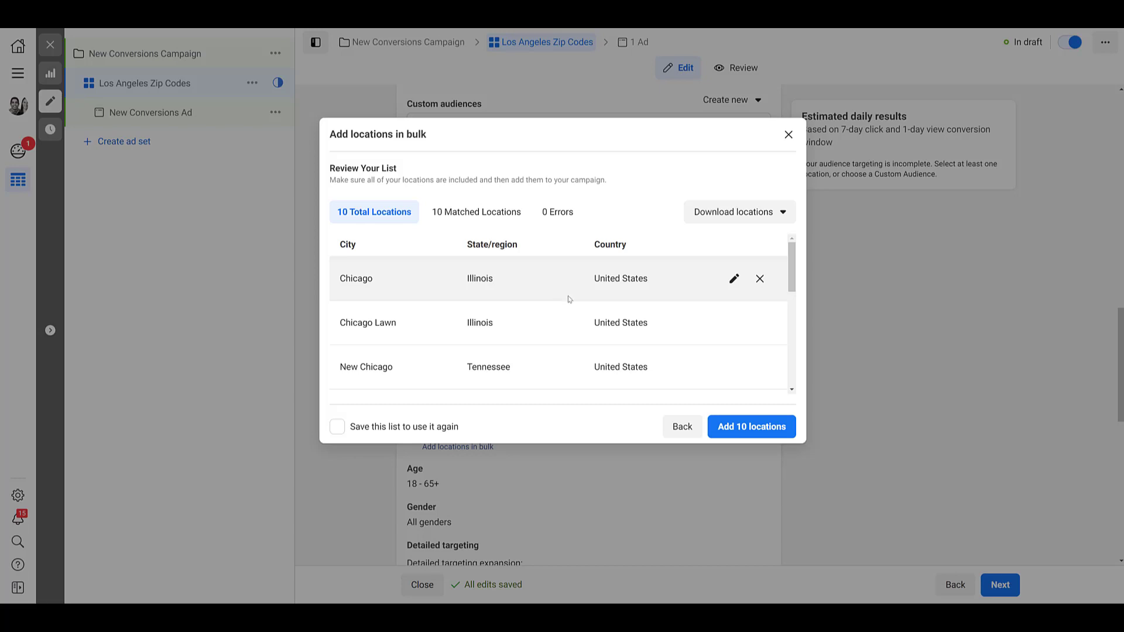
# - Close bulk location adding without the Chicago cities and zoom the map to Fair Park, West Allis
pyautogui.click(681, 427)
pyautogui.click(662, 416)
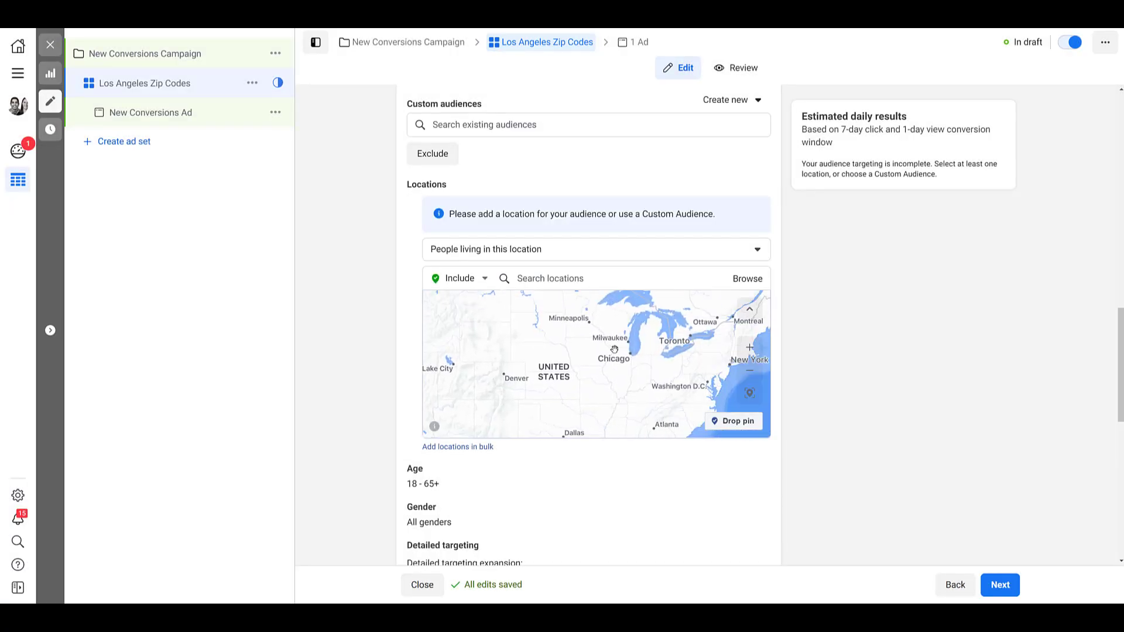
pyautogui.scroll(5, 632, 340)
pyautogui.scroll(2, 635, 331)
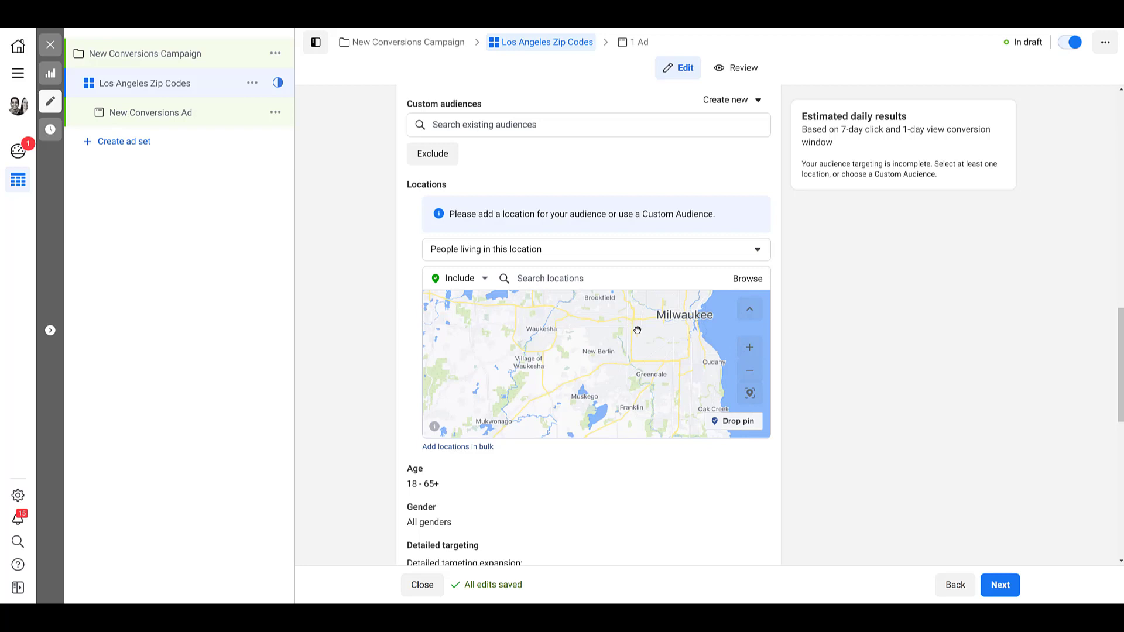
pyautogui.scroll(2, 635, 326)
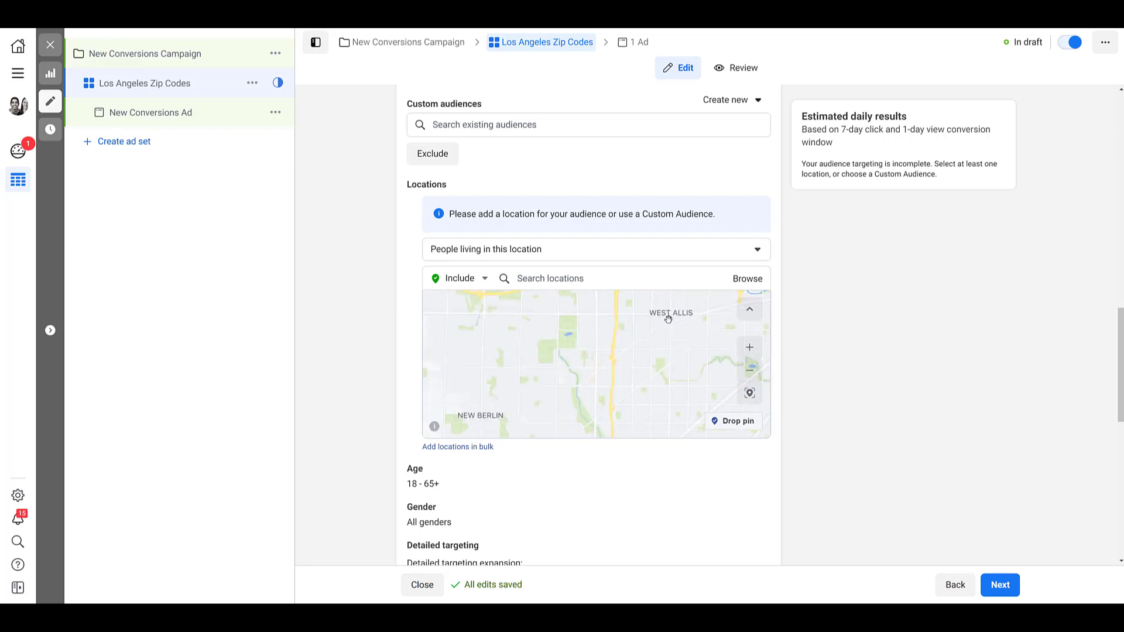
pyautogui.scroll(2, 647, 367)
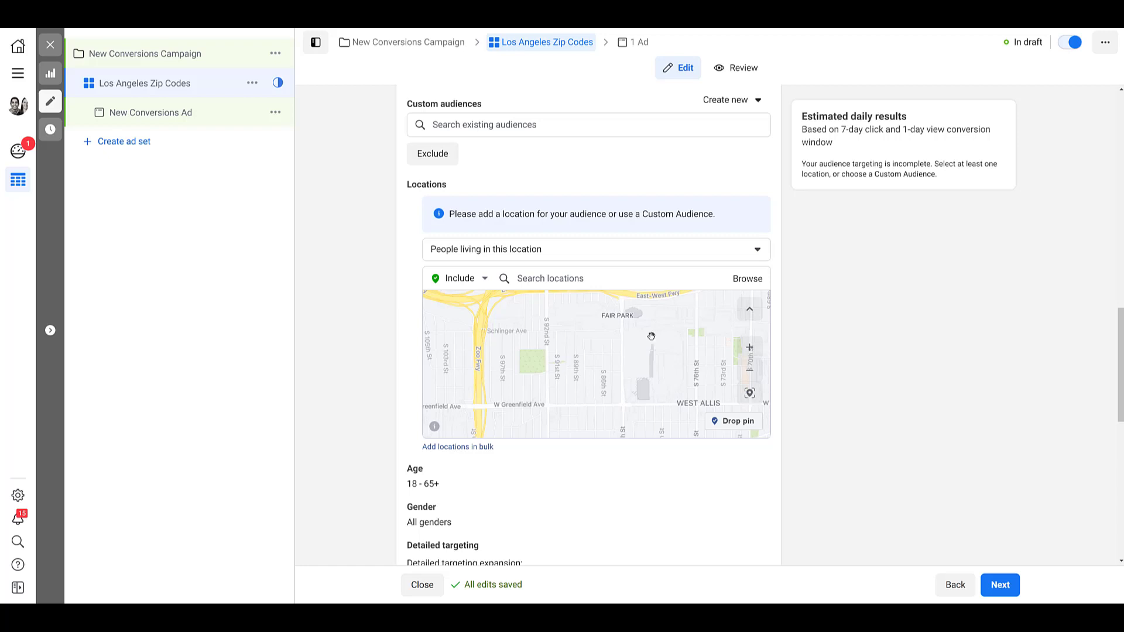
pyautogui.moveTo(652, 336); pyautogui.dragTo(570, 358)
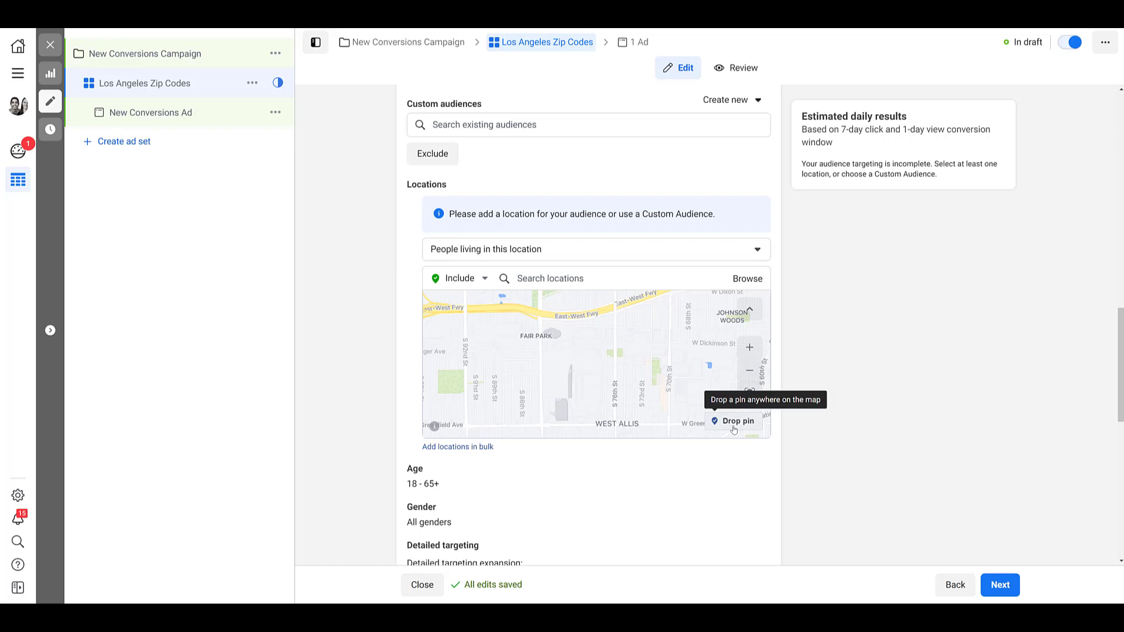
# - Drop a pin near Fair Park in West Allis with a 1 mile radius
pyautogui.click(734, 430)
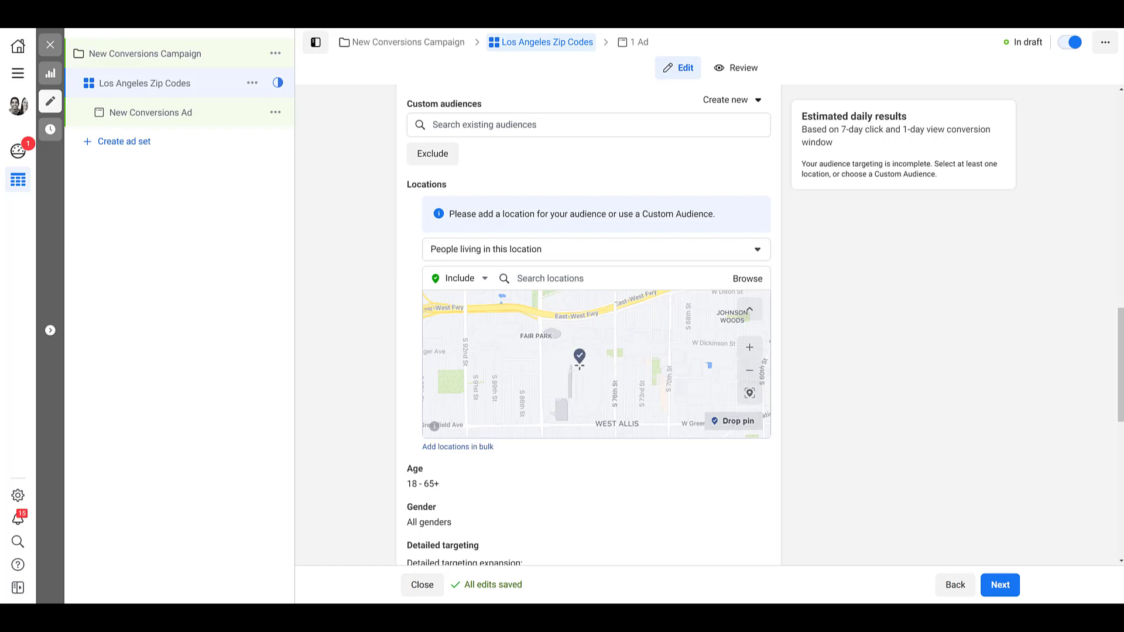
pyautogui.click(579, 364)
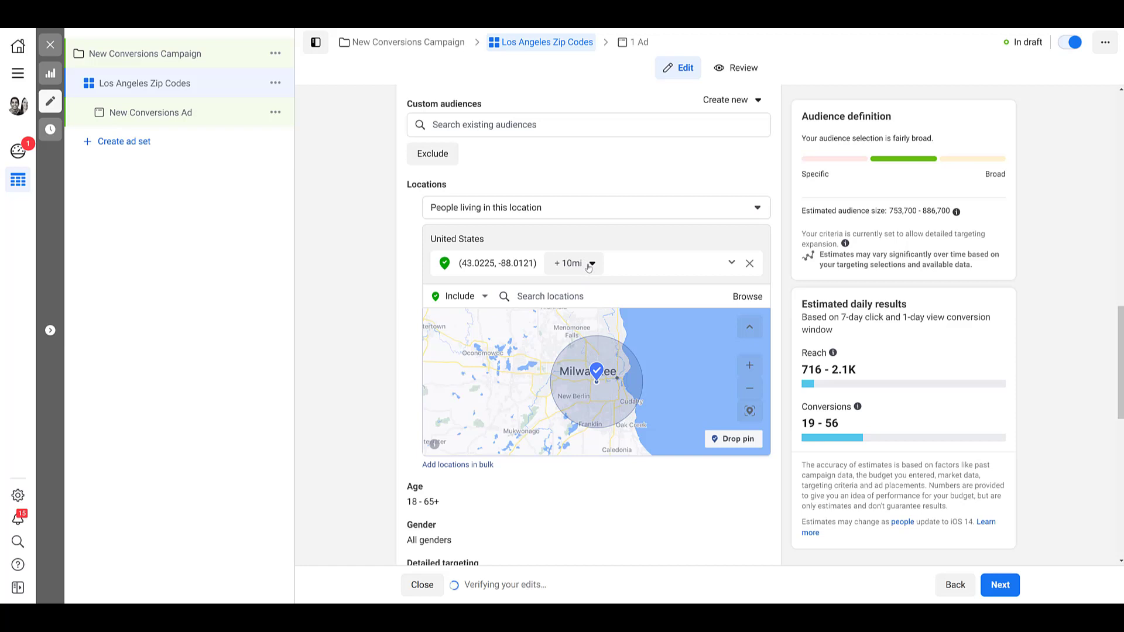
pyautogui.click(589, 265)
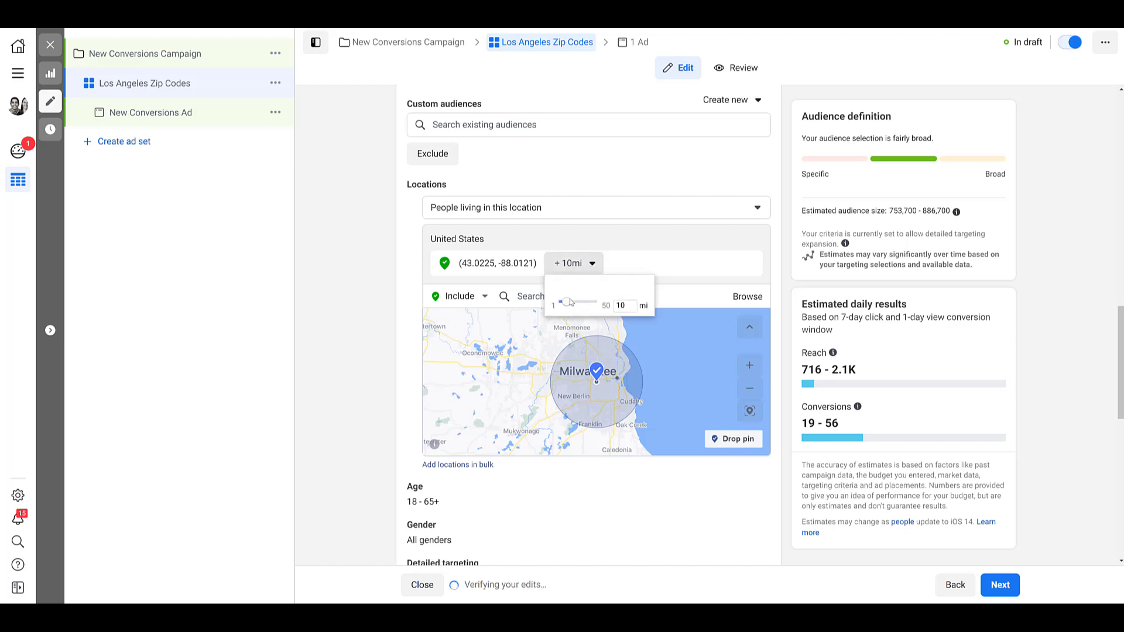
pyautogui.moveTo(571, 305); pyautogui.dragTo(564, 305)
pyautogui.click(594, 337)
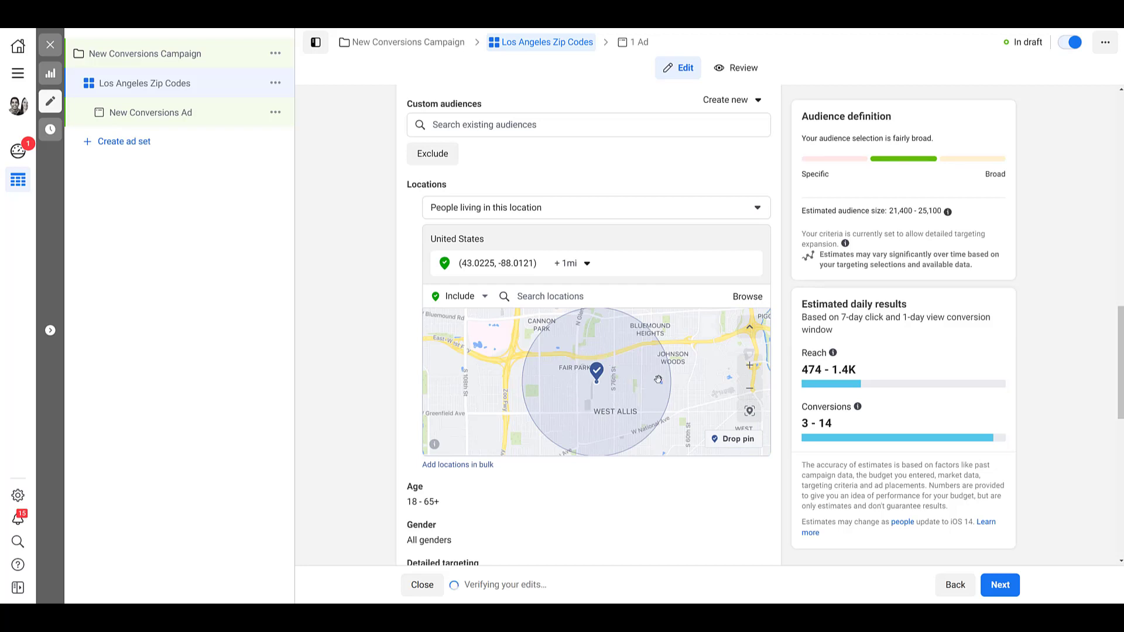
# - Target people living in or recently in the pinned location instead of only residents
pyautogui.click(588, 211)
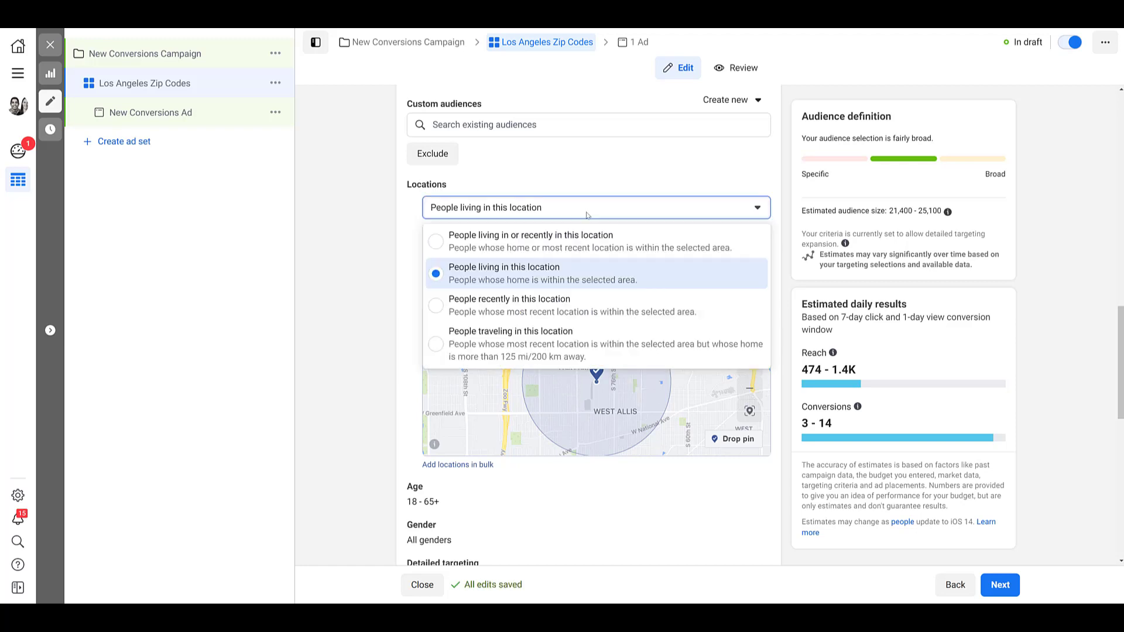
pyautogui.click(585, 240)
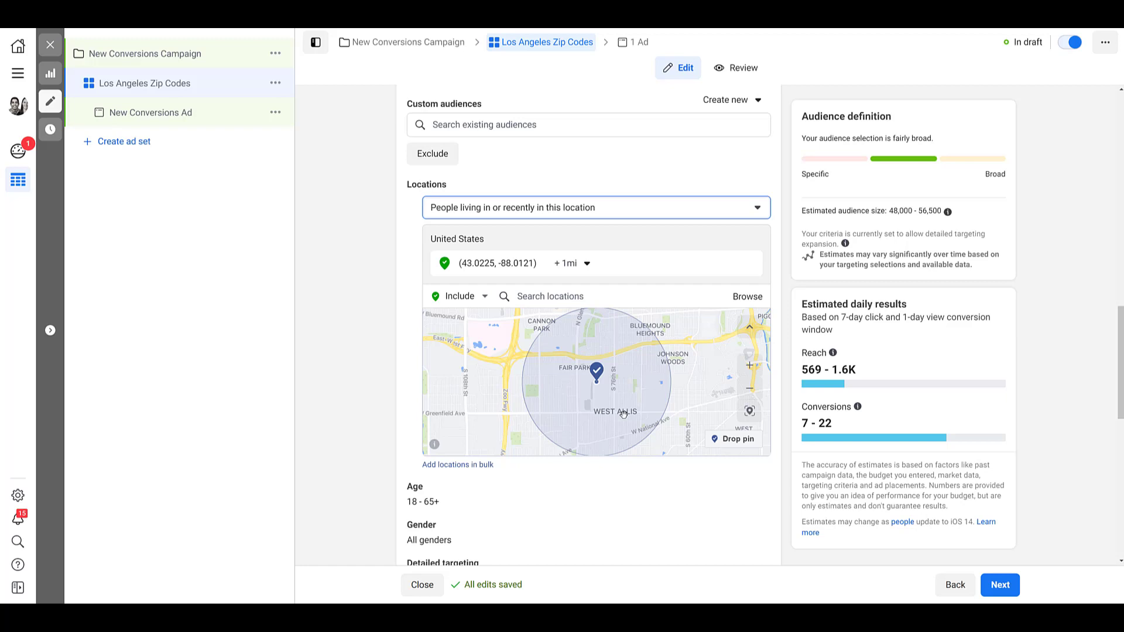
# - Replace the dropped pin with United States and exclude Alaska from the targeted locations
pyautogui.click(748, 264)
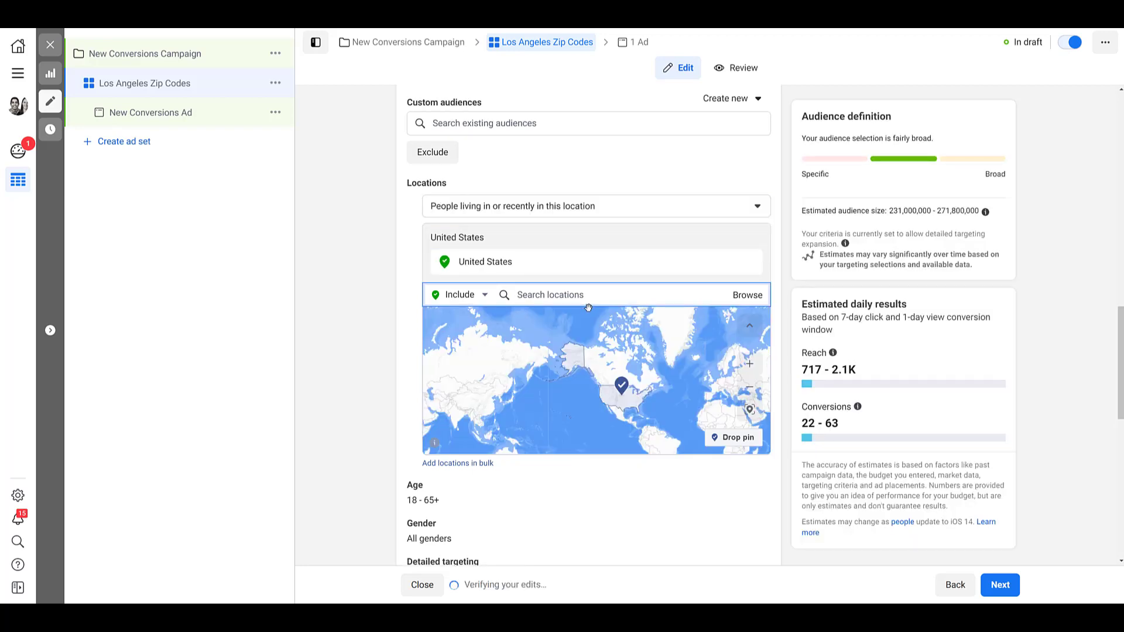
pyautogui.write('alaska')
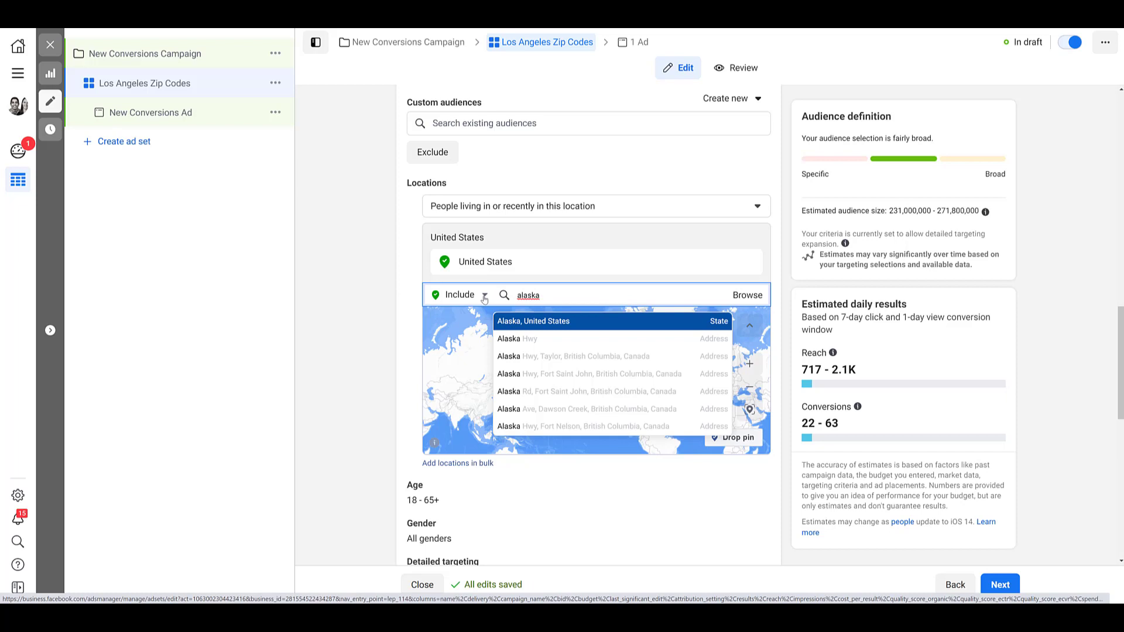
pyautogui.click(484, 297)
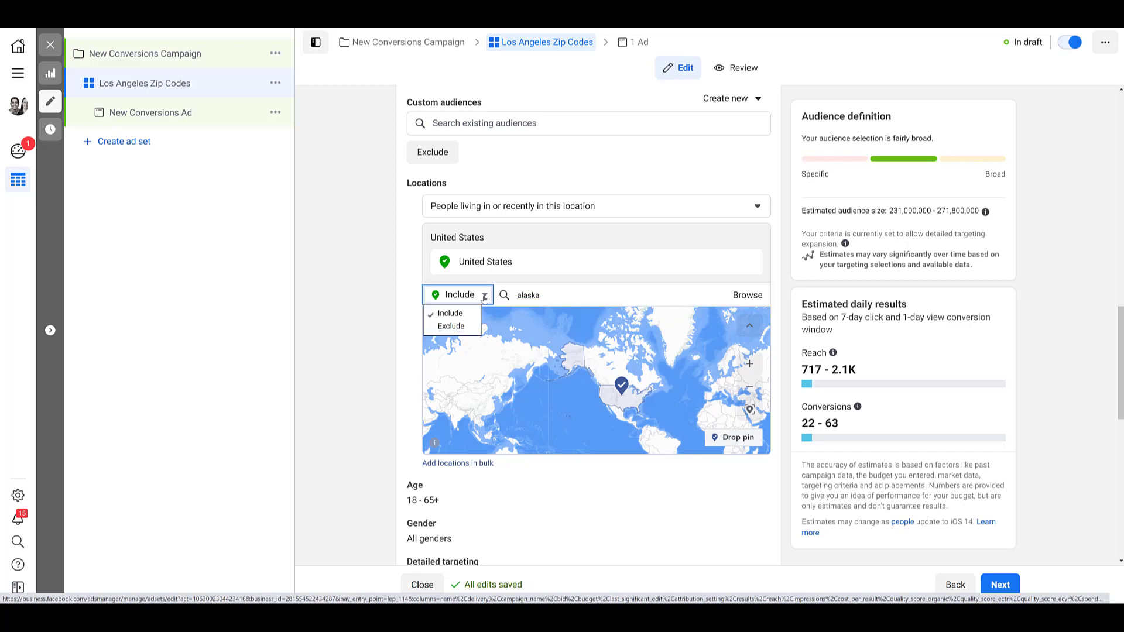
pyautogui.click(464, 326)
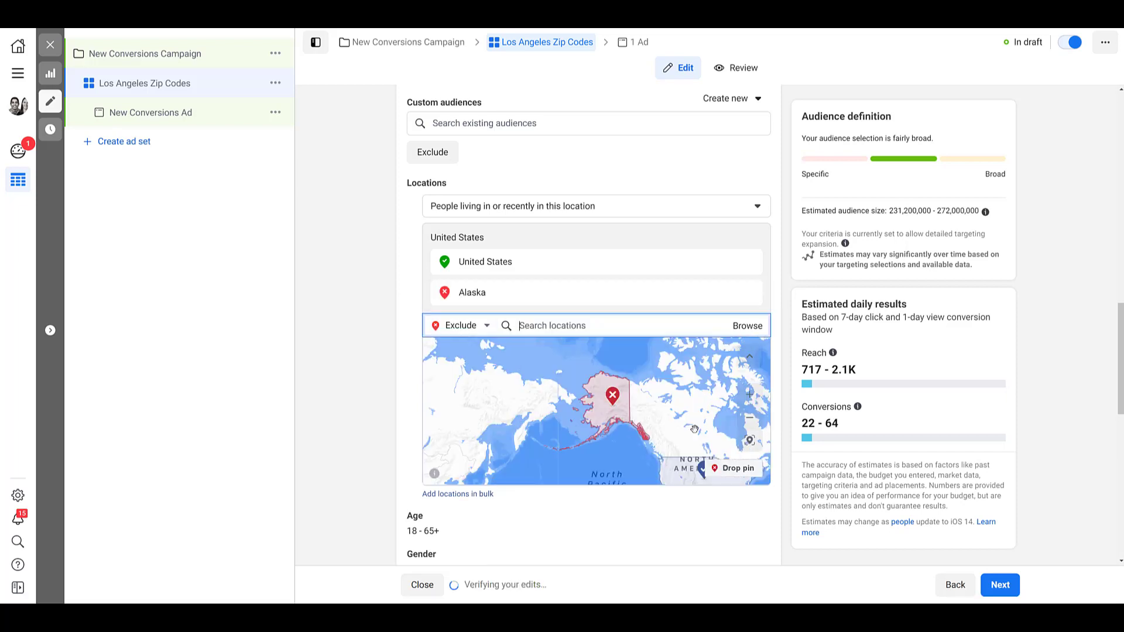